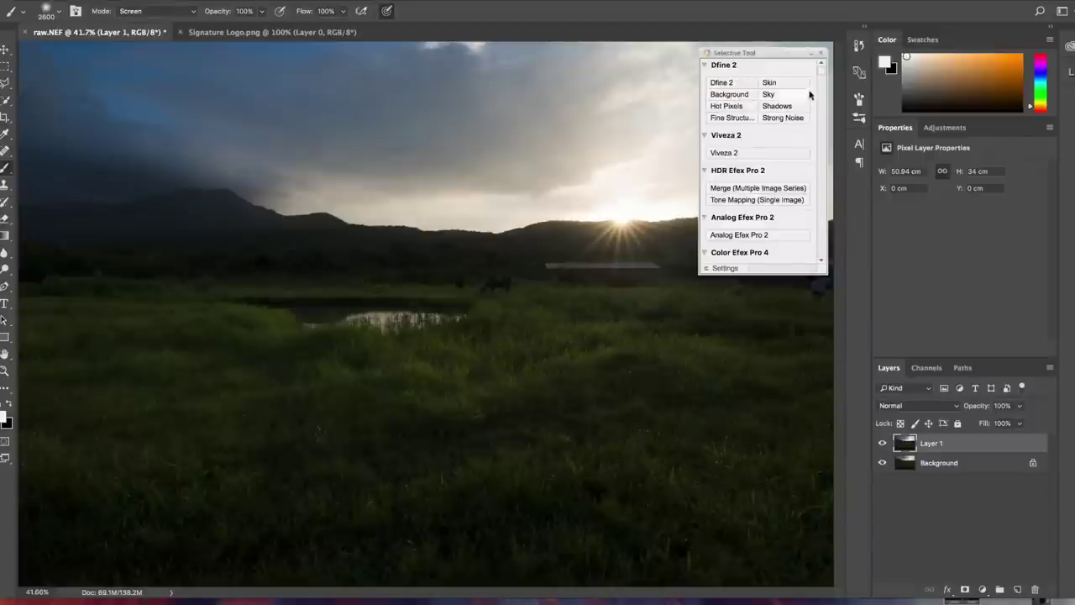
Look through the Nik plug-ins in the Selective Tool palette and open Color Efex Pro 4 for Layer 1.
{"action": "scroll", "coordinate": [820, 76], "scroll_direction": "down", "scroll_amount": 1}
{"action": "scroll", "coordinate": [819, 92], "scroll_direction": "down", "scroll_amount": 3}
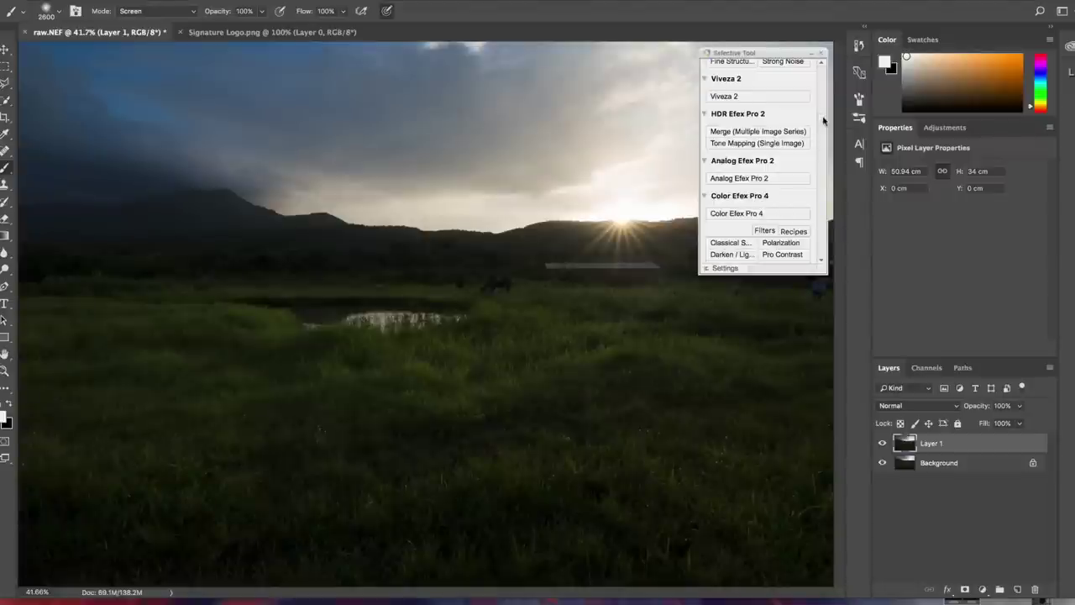
{"action": "scroll", "coordinate": [819, 120], "scroll_direction": "down", "scroll_amount": 1}
{"action": "left_click_drag", "start_coordinate": [822, 143], "coordinate": [826, 235]}
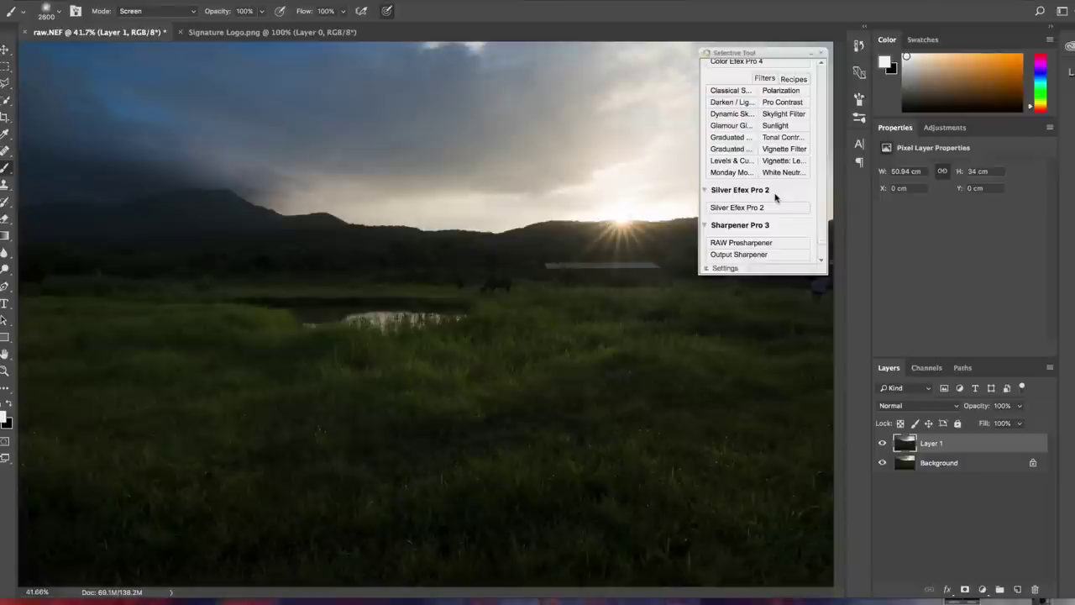
{"action": "left_click_drag", "start_coordinate": [820, 240], "coordinate": [823, 264]}
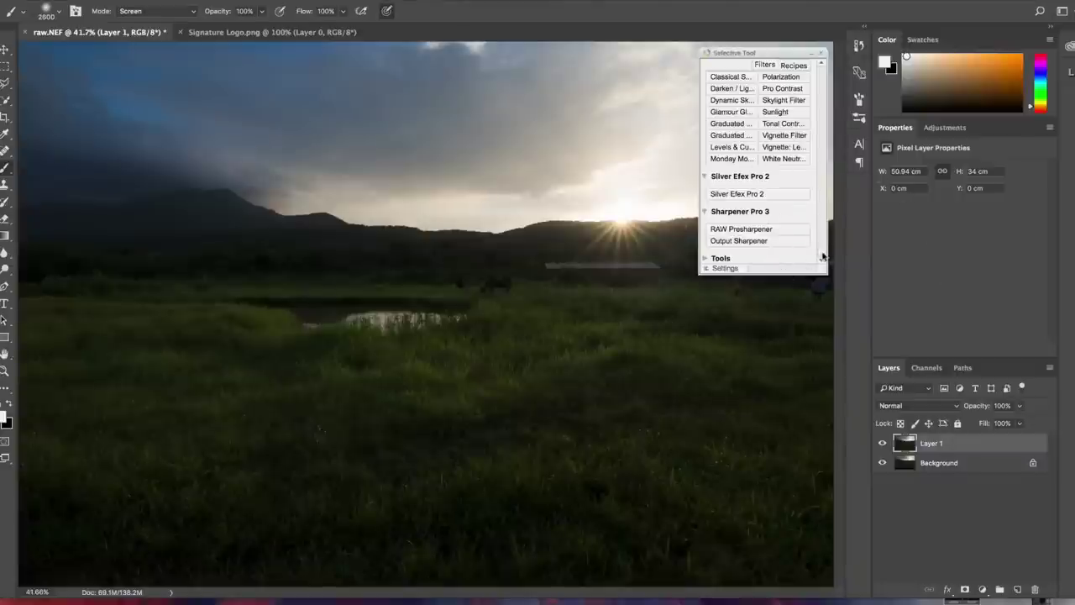
{"action": "left_click_drag", "start_coordinate": [823, 256], "coordinate": [826, 201]}
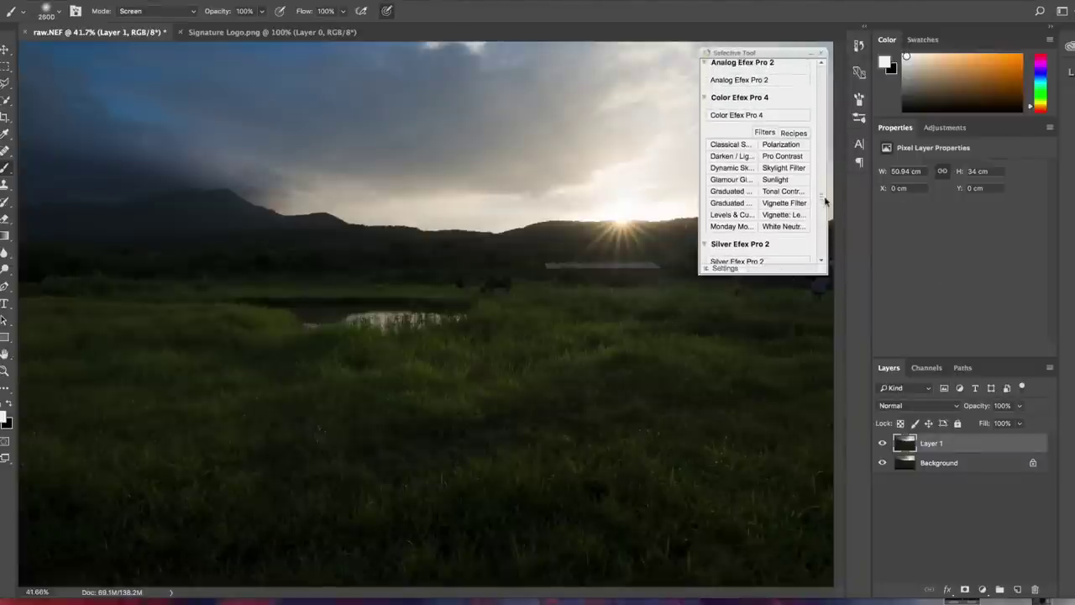
{"action": "left_click", "coordinate": [748, 116]}
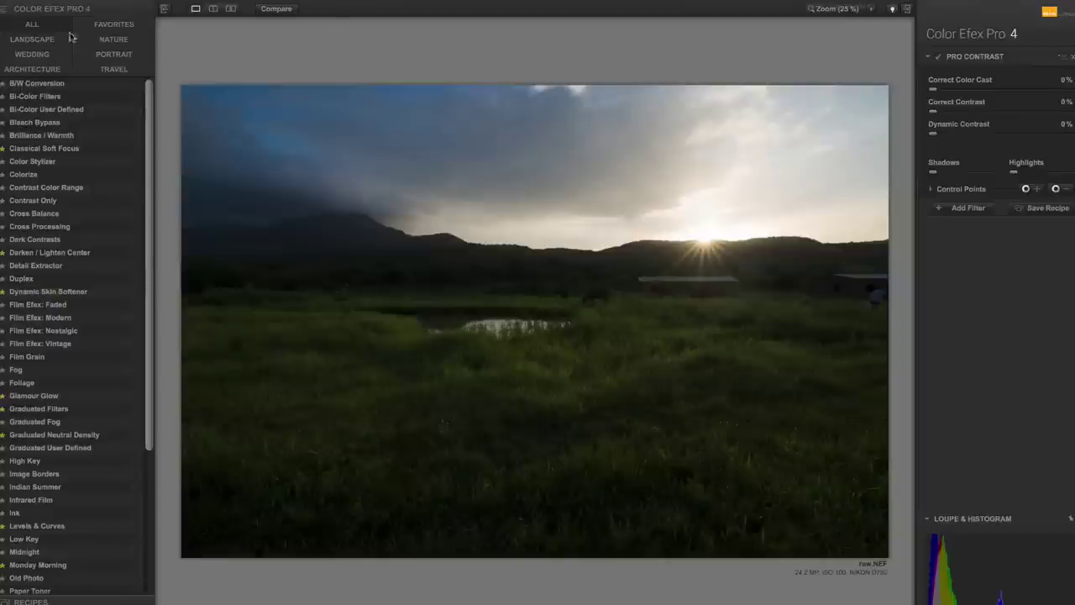
Look through the complete Color Efex filter list and narrow it to the favorite filters.
{"action": "scroll", "coordinate": [95, 510], "scroll_direction": "down", "scroll_amount": 5}
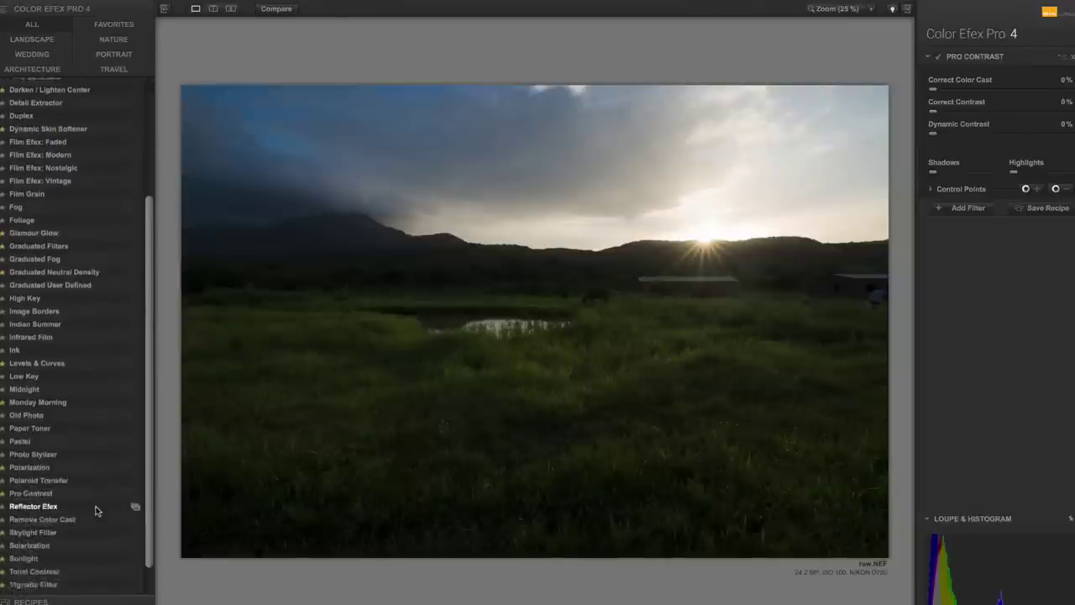
{"action": "scroll", "coordinate": [95, 508], "scroll_direction": "up", "scroll_amount": 5}
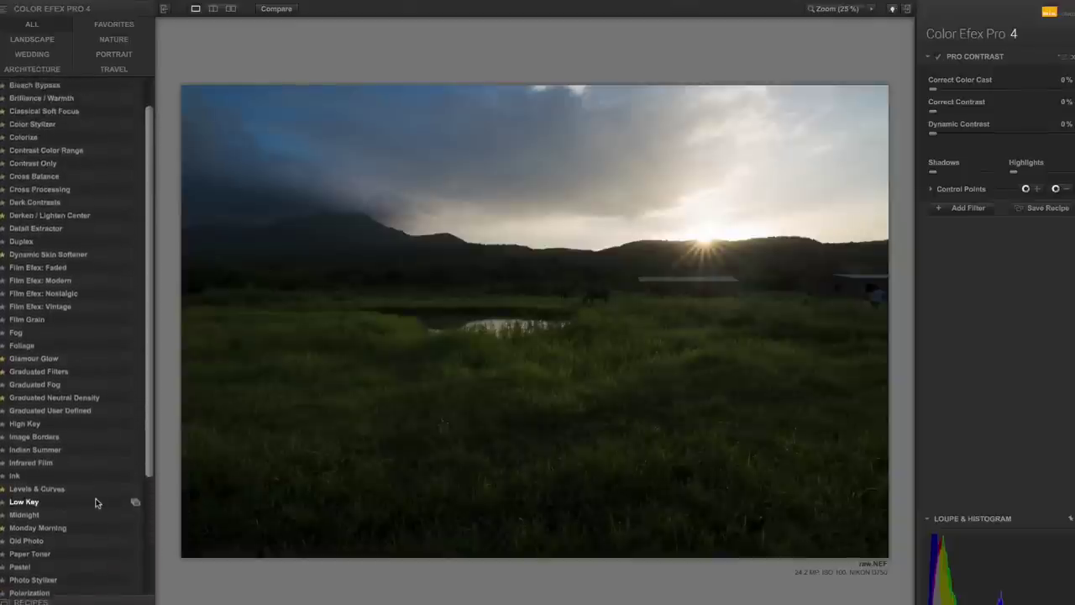
{"action": "scroll", "coordinate": [118, 183], "scroll_direction": "down", "scroll_amount": 1}
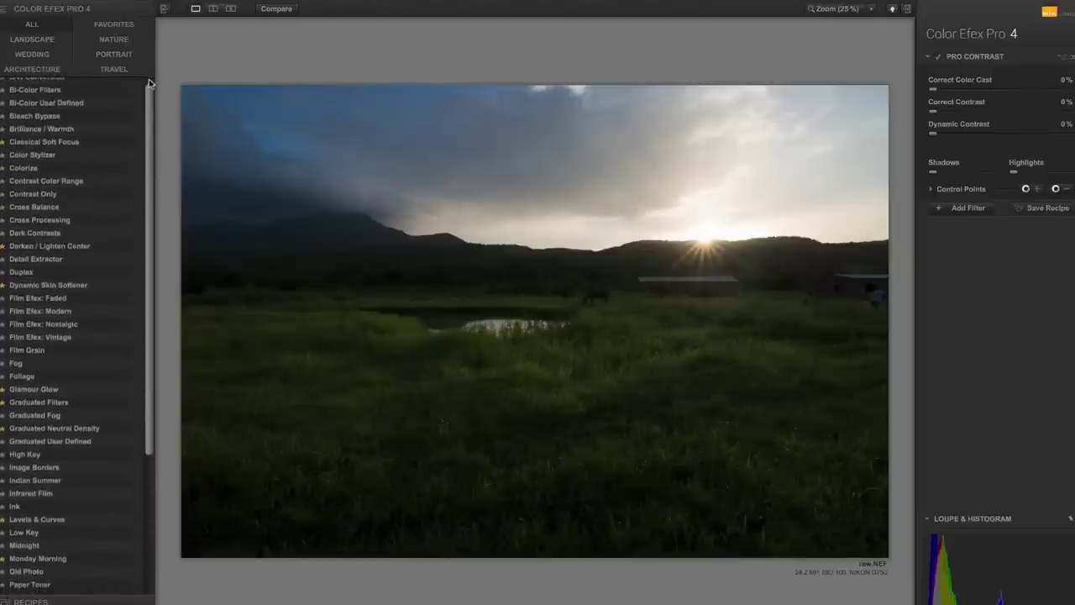
{"action": "scroll", "coordinate": [126, 181], "scroll_direction": "up", "scroll_amount": 1}
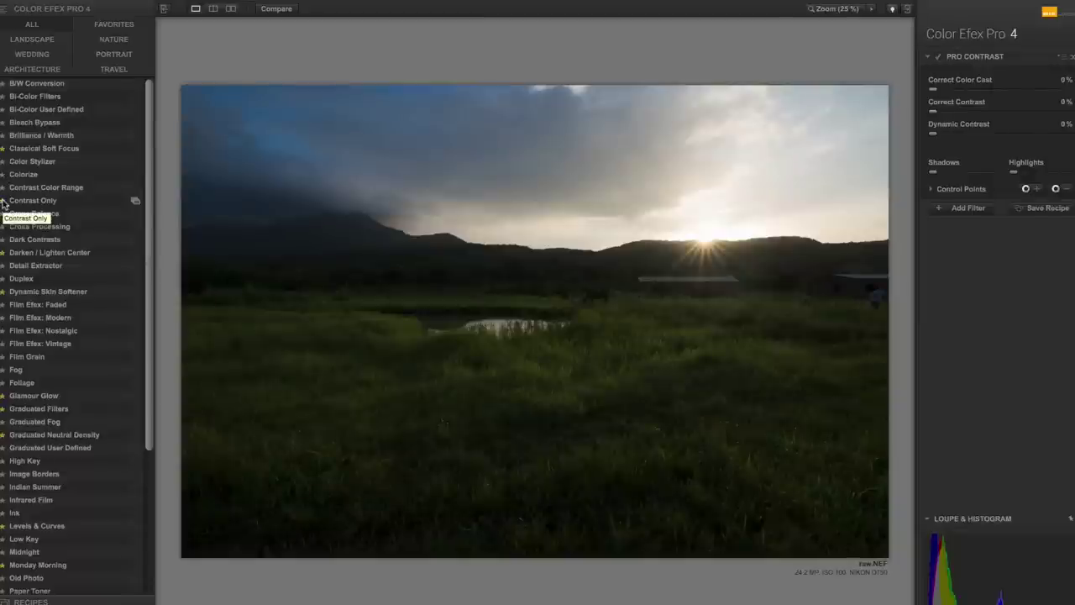
{"action": "left_click", "coordinate": [108, 27]}
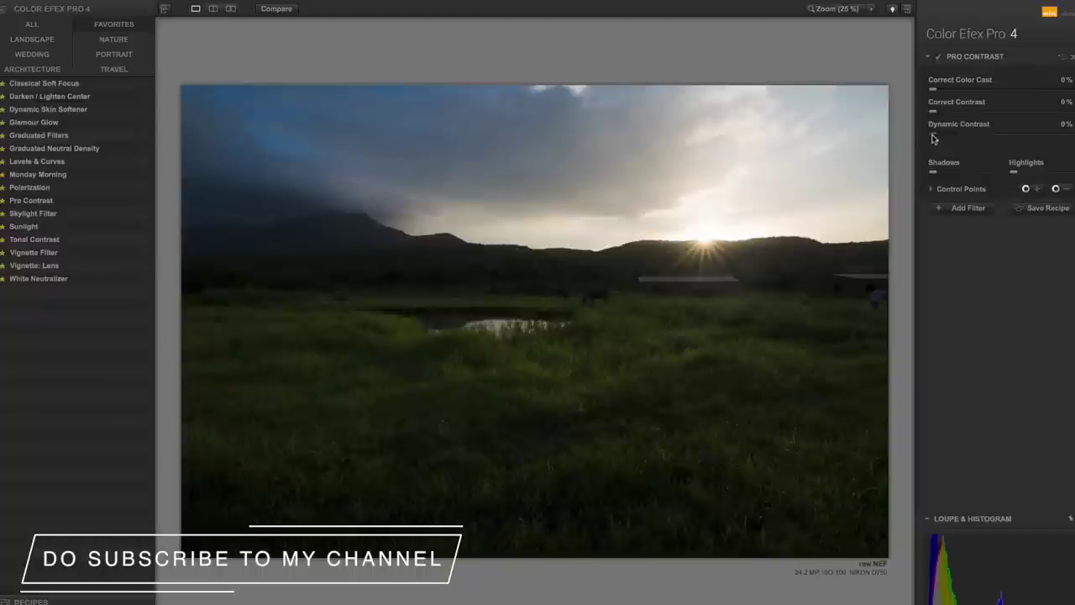
Set the Pro Contrast filter to 46% dynamic contrast, 22% correct contrast and 16% correct color cast.
{"action": "left_click_drag", "start_coordinate": [934, 139], "coordinate": [994, 137]}
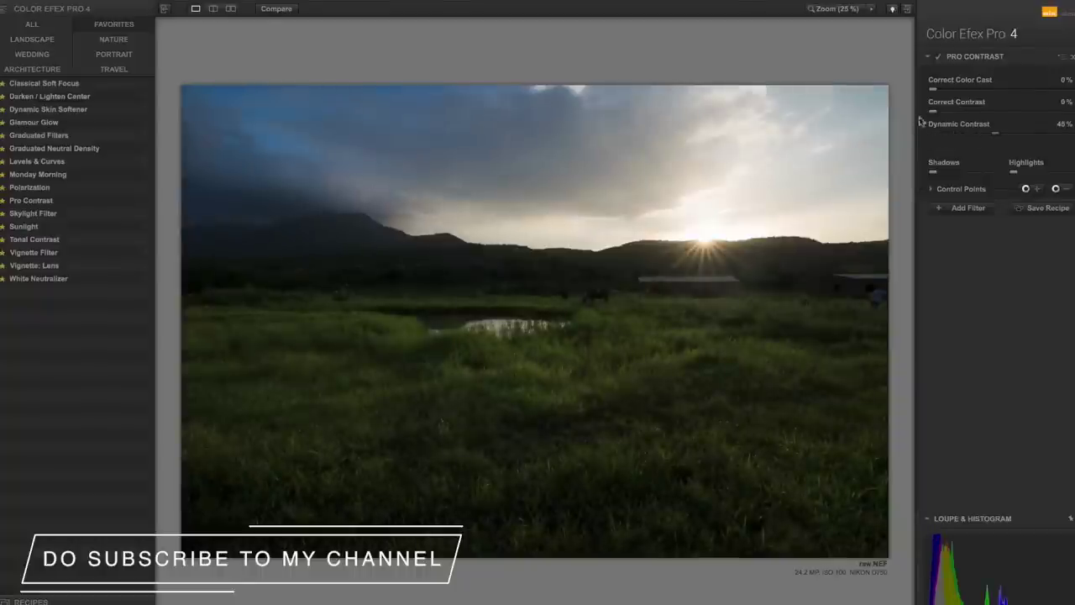
{"action": "left_click_drag", "start_coordinate": [932, 110], "coordinate": [964, 110]}
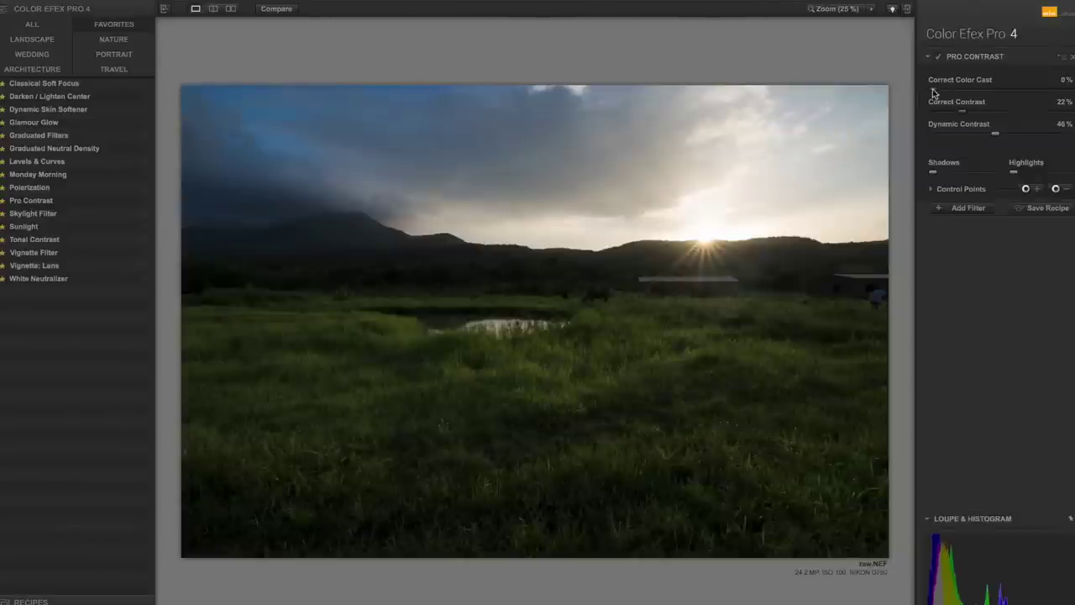
{"action": "left_click_drag", "start_coordinate": [932, 89], "coordinate": [954, 92]}
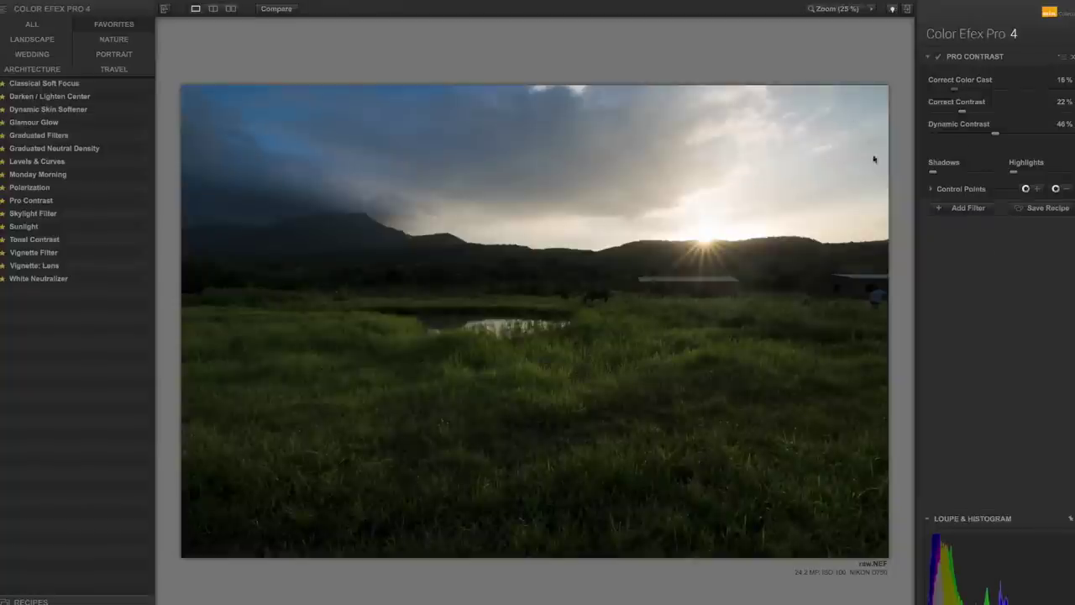
Add a Classical Soft Focus filter to the stack and reduce its overall opacity to 12%.
{"action": "left_click", "coordinate": [966, 207]}
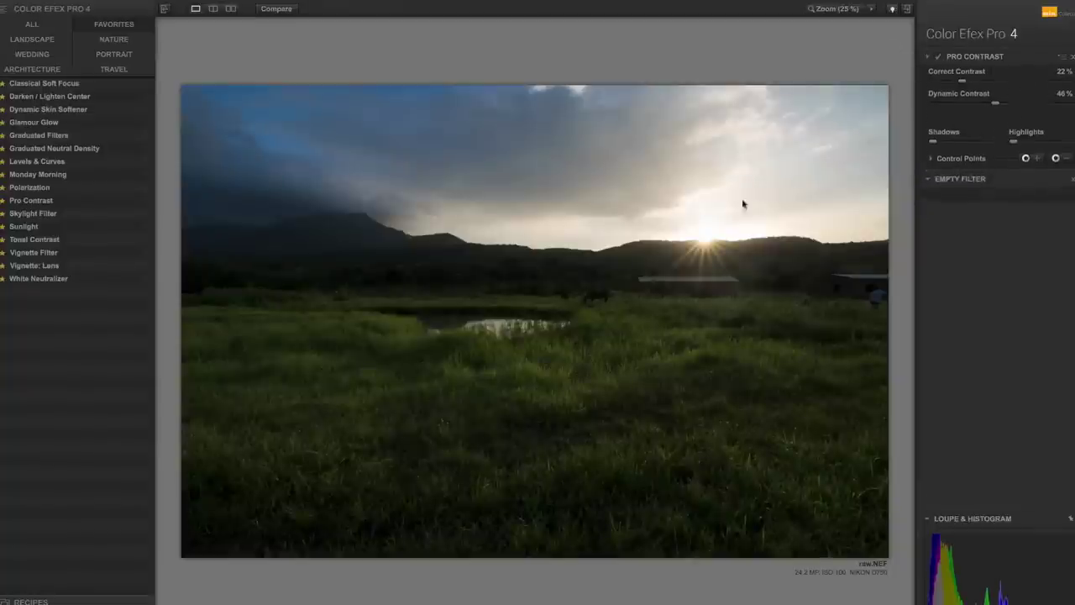
{"action": "left_click", "coordinate": [65, 84]}
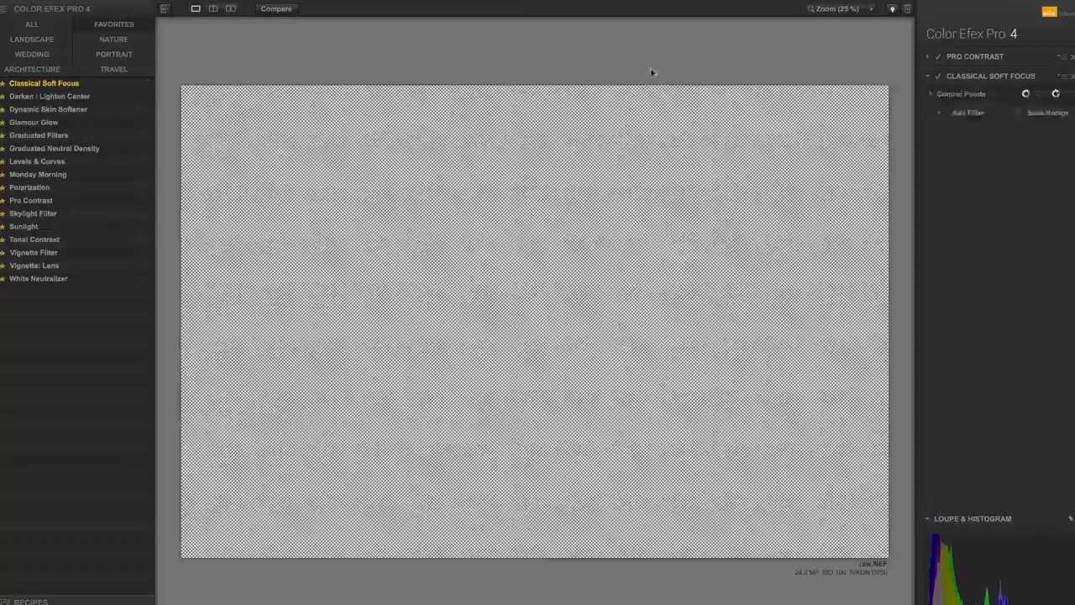
{"action": "left_click", "coordinate": [962, 234]}
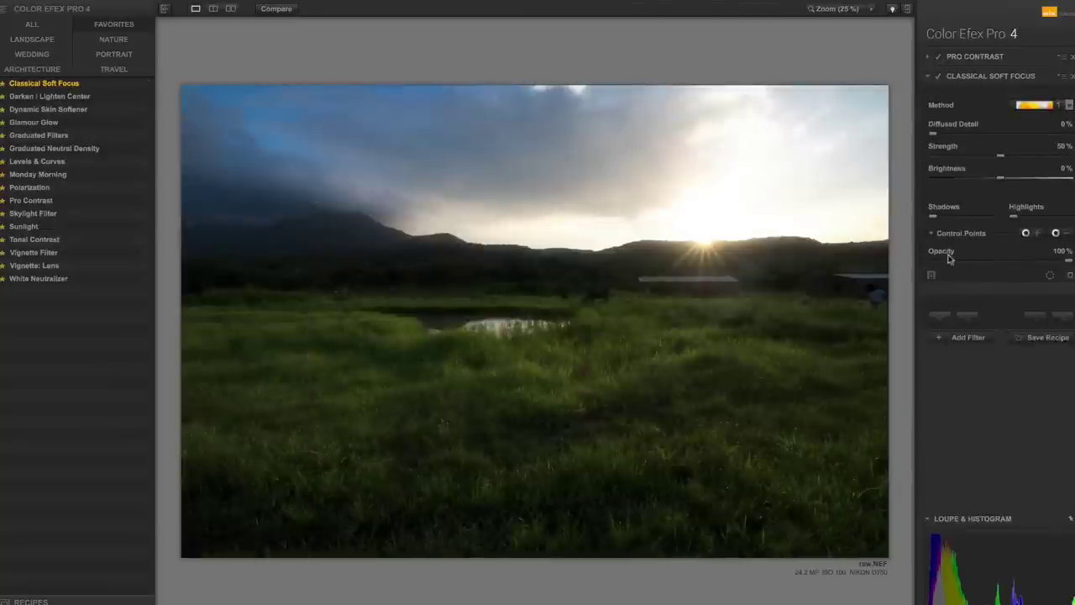
{"action": "left_click", "coordinate": [950, 260]}
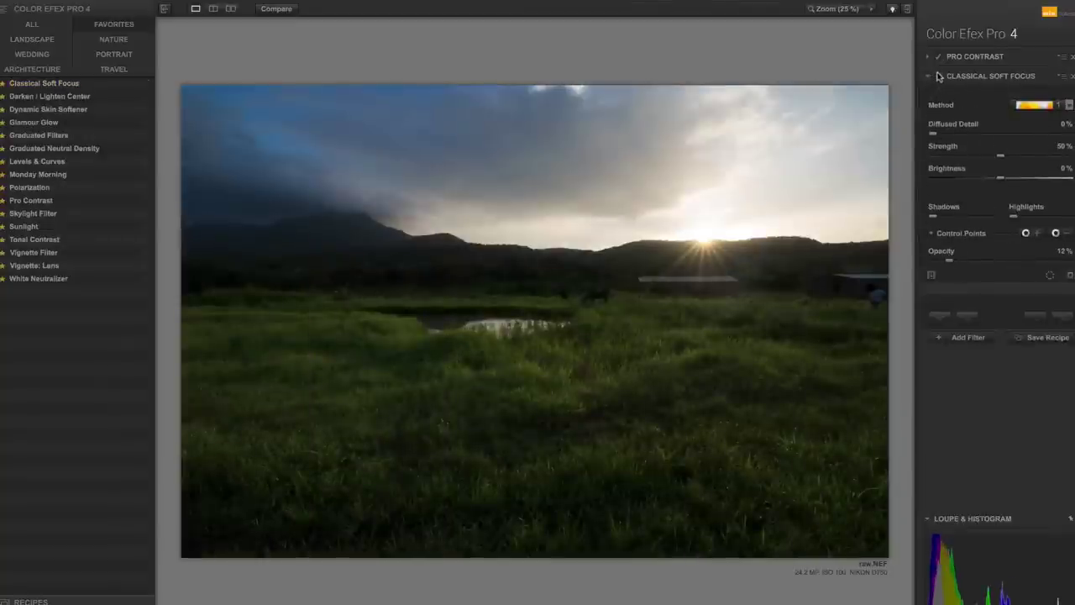
Add a Sunlight filter to the stack and reduce its overall opacity to 11%.
{"action": "left_click", "coordinate": [968, 337]}
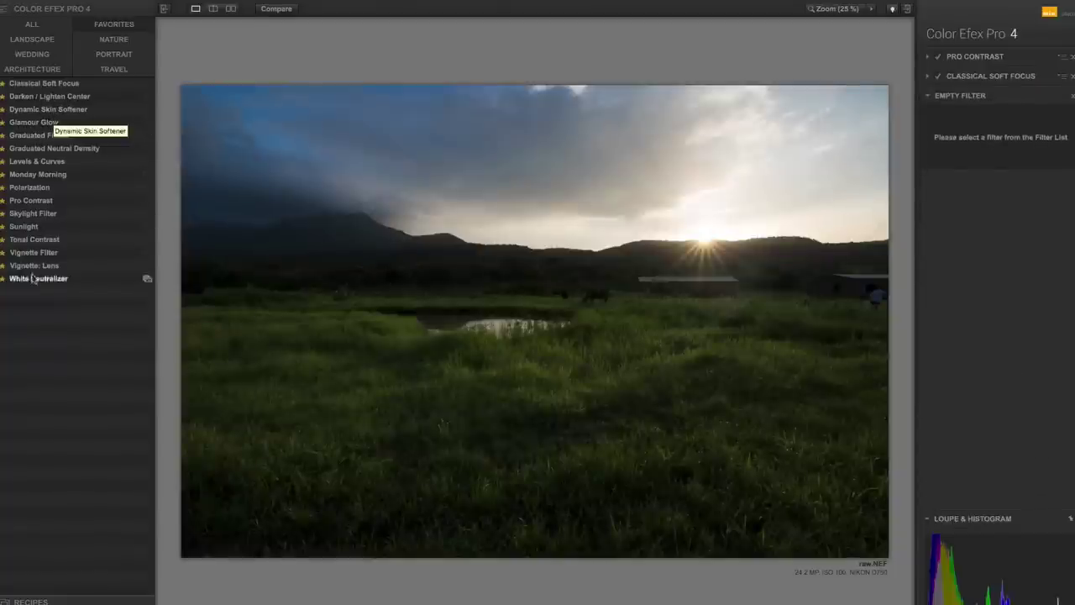
{"action": "left_click", "coordinate": [29, 228]}
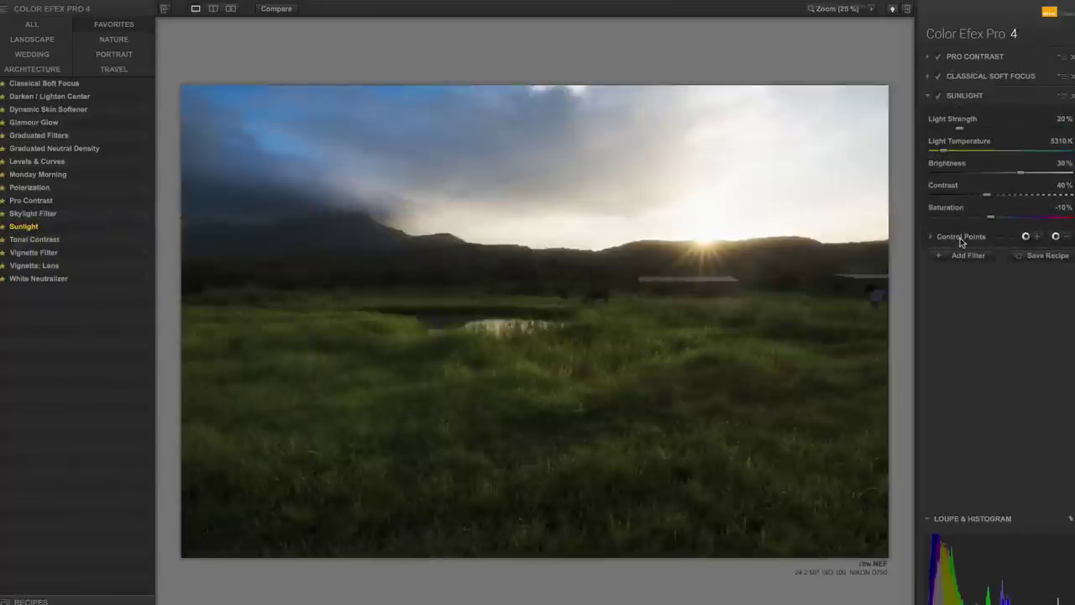
{"action": "left_click", "coordinate": [960, 237]}
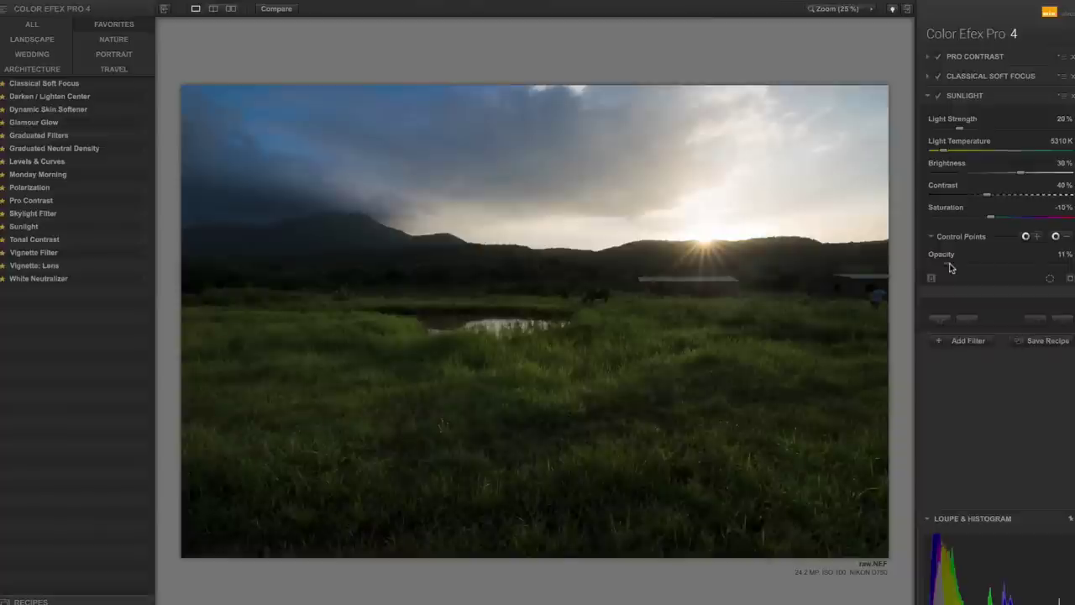
Add a Tonal Contrast filter and reset its highlights, midtones, shadows and saturation to 0%.
{"action": "left_click", "coordinate": [966, 340]}
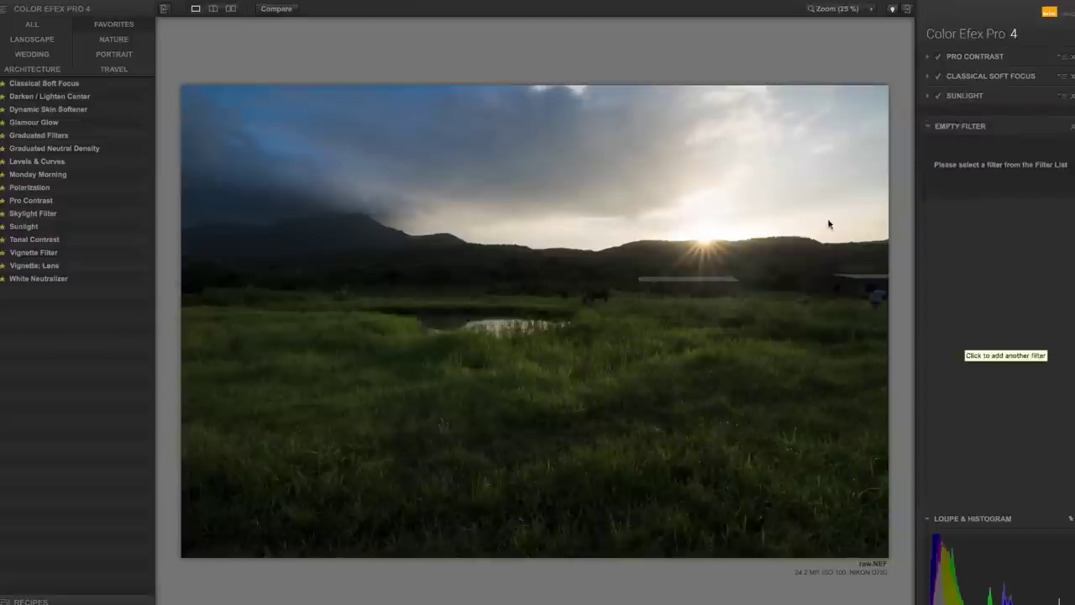
{"action": "left_click", "coordinate": [26, 240]}
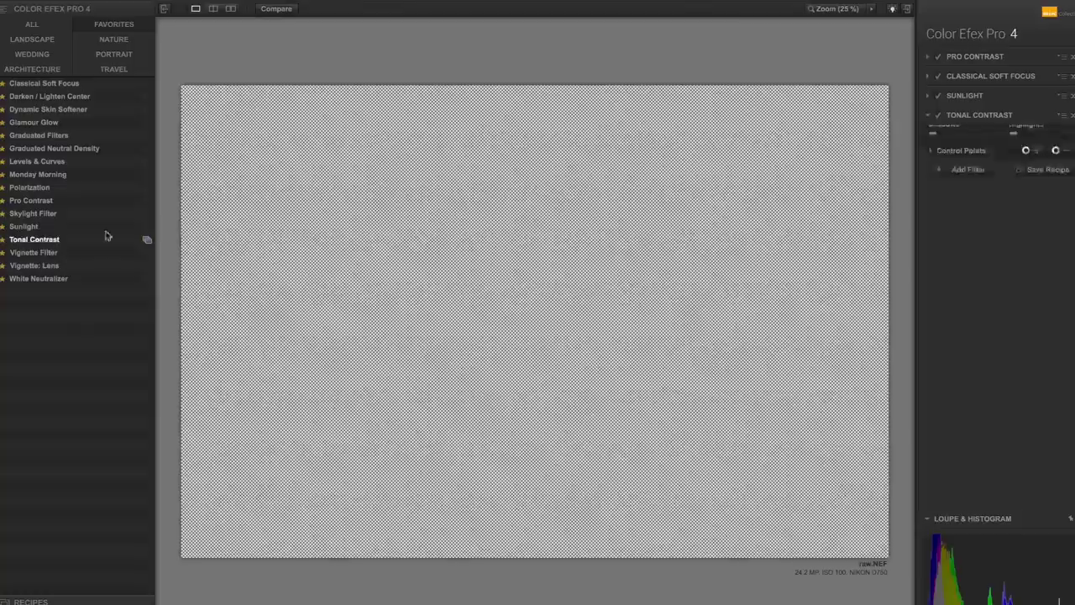
{"action": "double_click", "coordinate": [1060, 139]}
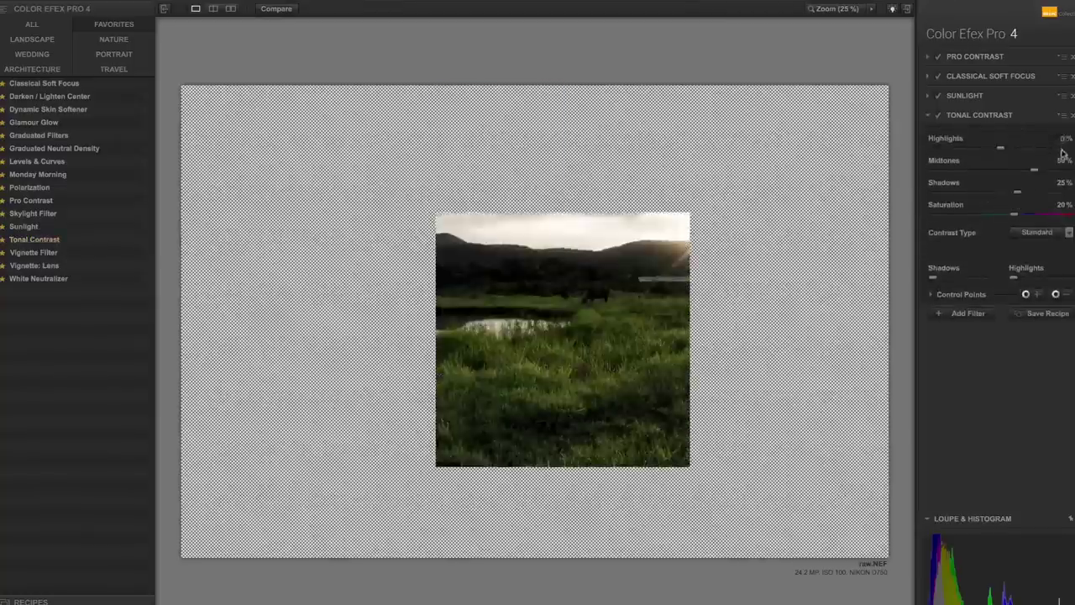
{"action": "double_click", "coordinate": [1060, 160]}
{"action": "double_click", "coordinate": [1060, 183]}
{"action": "double_click", "coordinate": [1060, 204]}
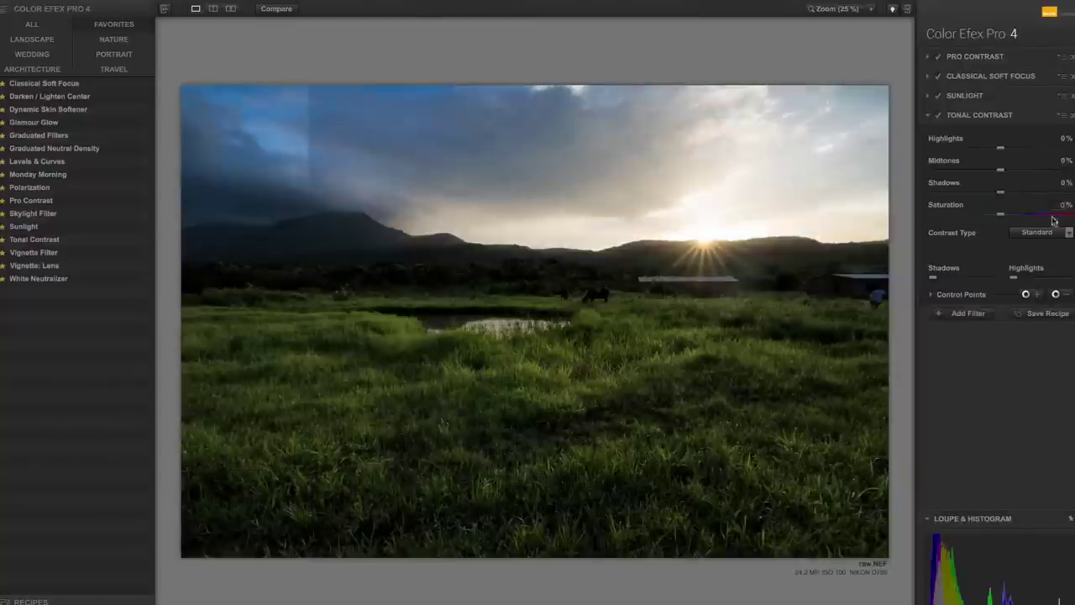
Set the Tonal Contrast filter's highlights to 7%, midtones to 3% and shadows to 3%.
{"action": "left_click_drag", "start_coordinate": [1007, 177], "coordinate": [1009, 152]}
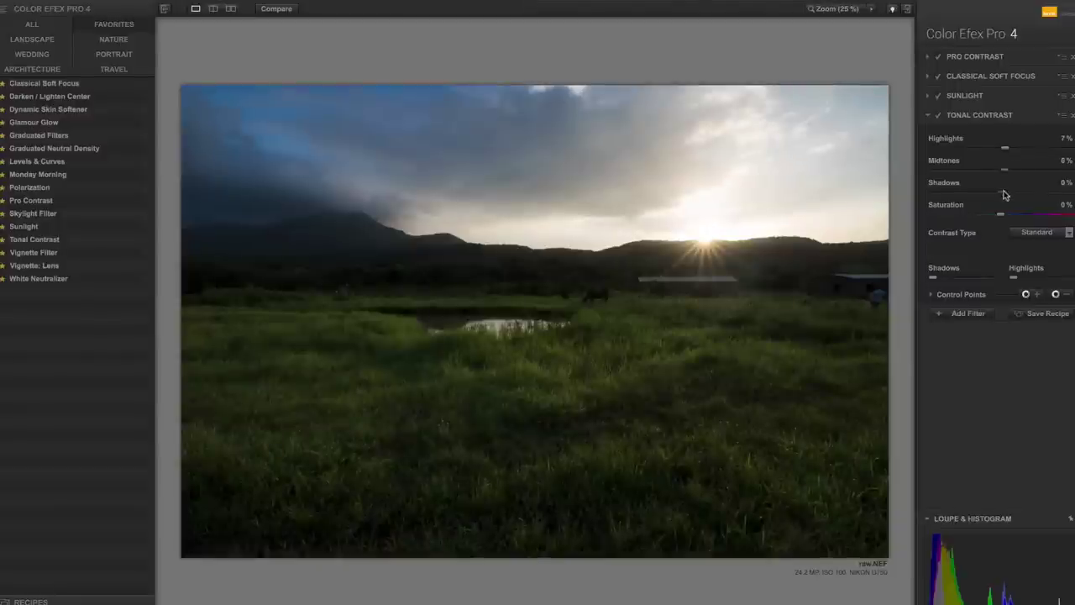
{"action": "left_click_drag", "start_coordinate": [1005, 197], "coordinate": [1006, 197]}
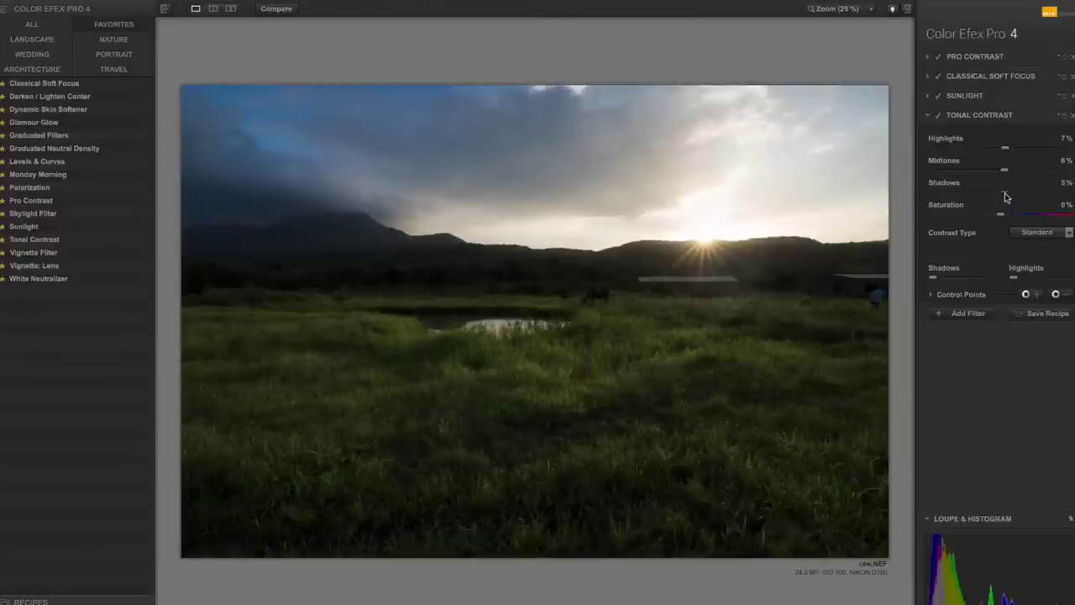
{"action": "left_click", "coordinate": [966, 312]}
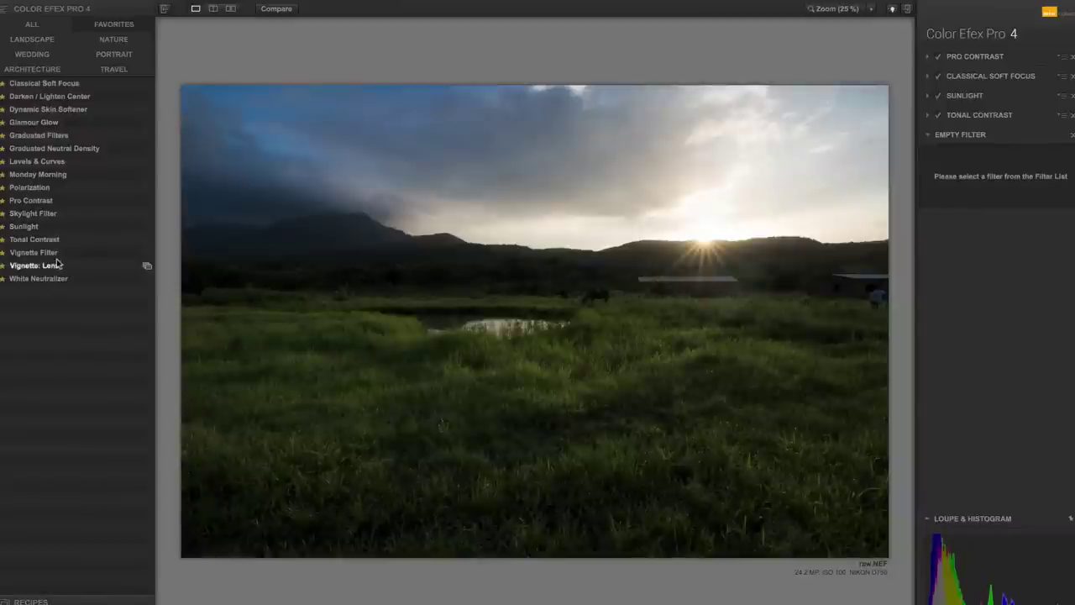
{"action": "left_click", "coordinate": [927, 115]}
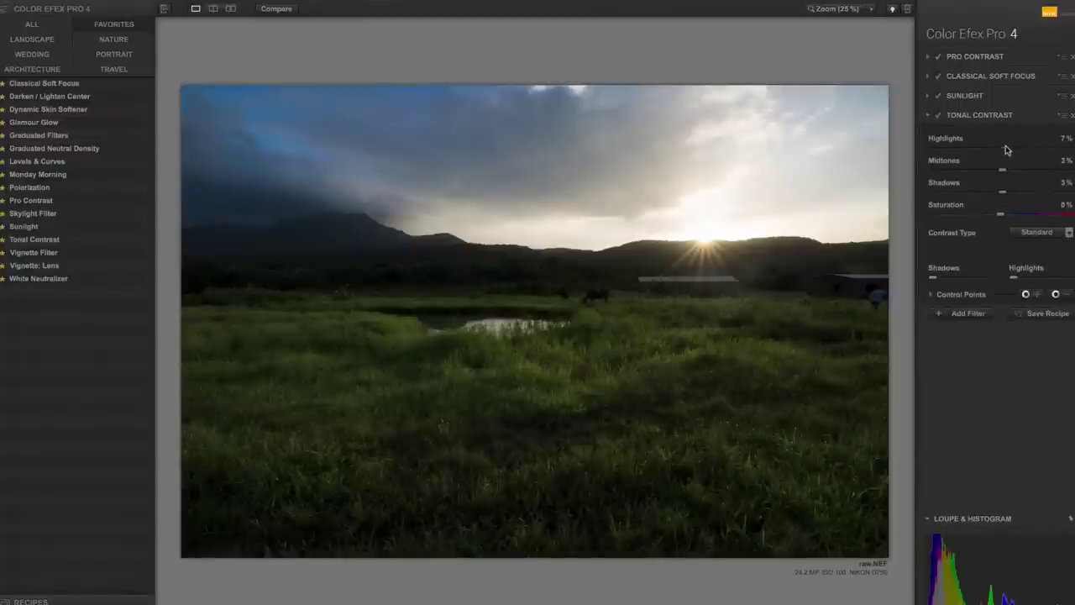
Add a Graduated Neutral Density filter with -12% upper tonality and 23% blend, lower its vertical shift, and apply the filter stack.
{"action": "left_click", "coordinate": [969, 314]}
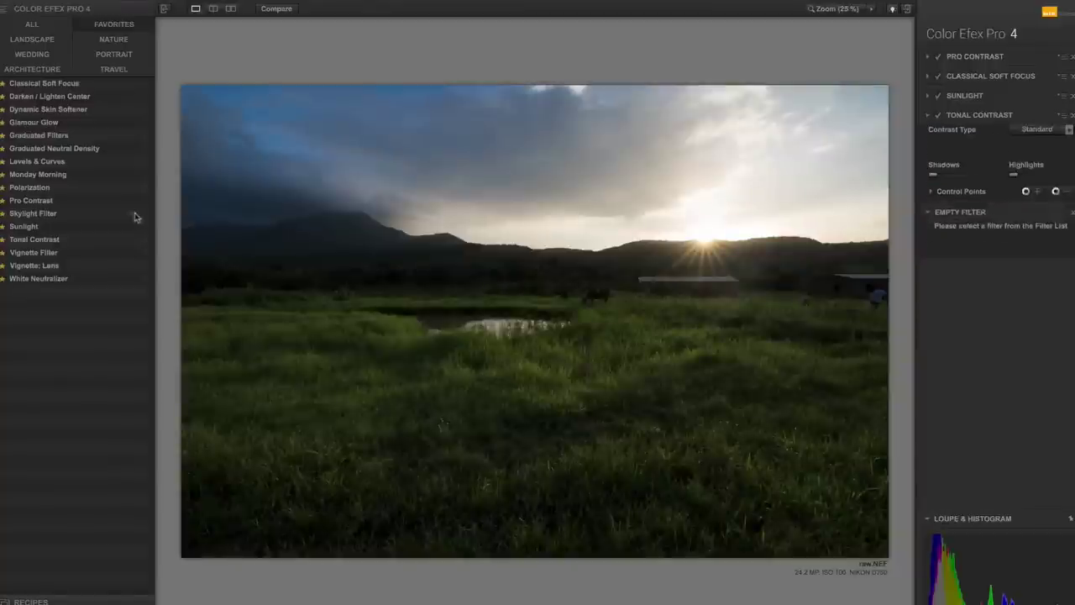
{"action": "left_click", "coordinate": [62, 151]}
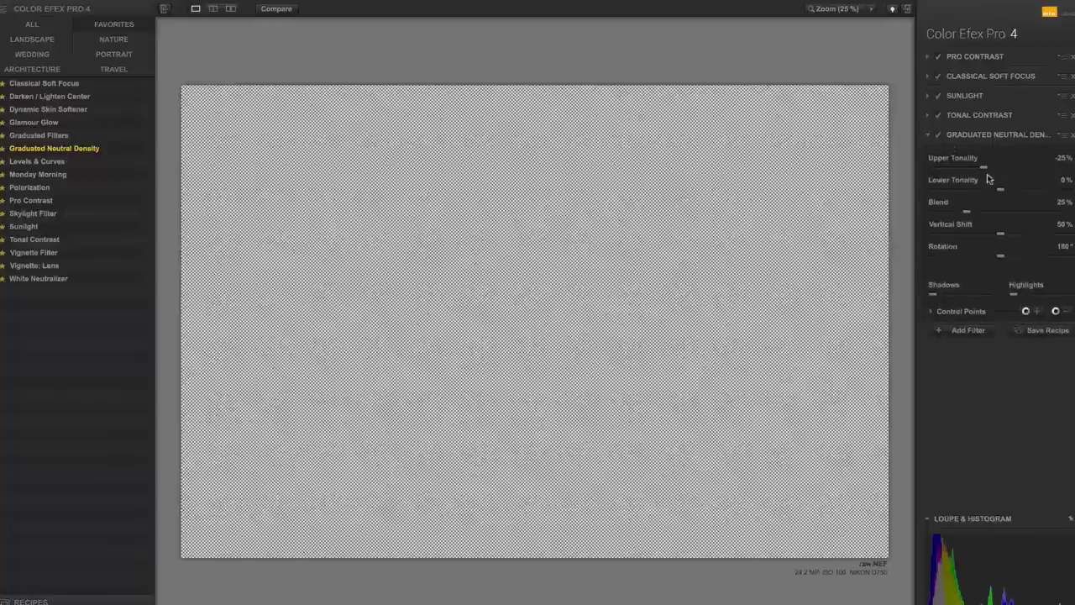
{"action": "left_click_drag", "start_coordinate": [971, 212], "coordinate": [964, 212]}
{"action": "left_click_drag", "start_coordinate": [983, 167], "coordinate": [992, 168]}
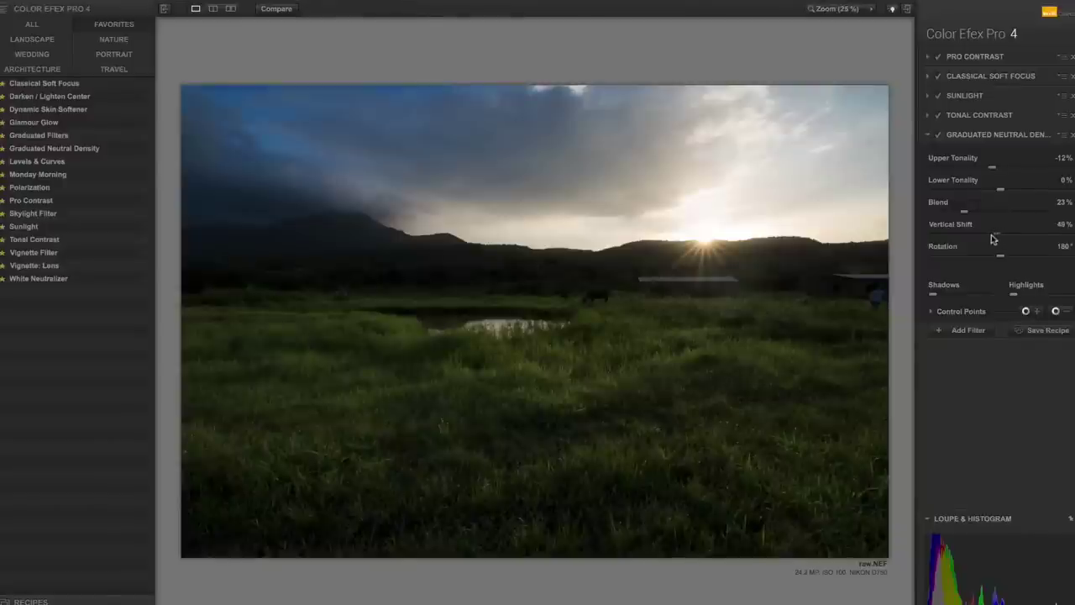
{"action": "left_click_drag", "start_coordinate": [988, 240], "coordinate": [973, 241]}
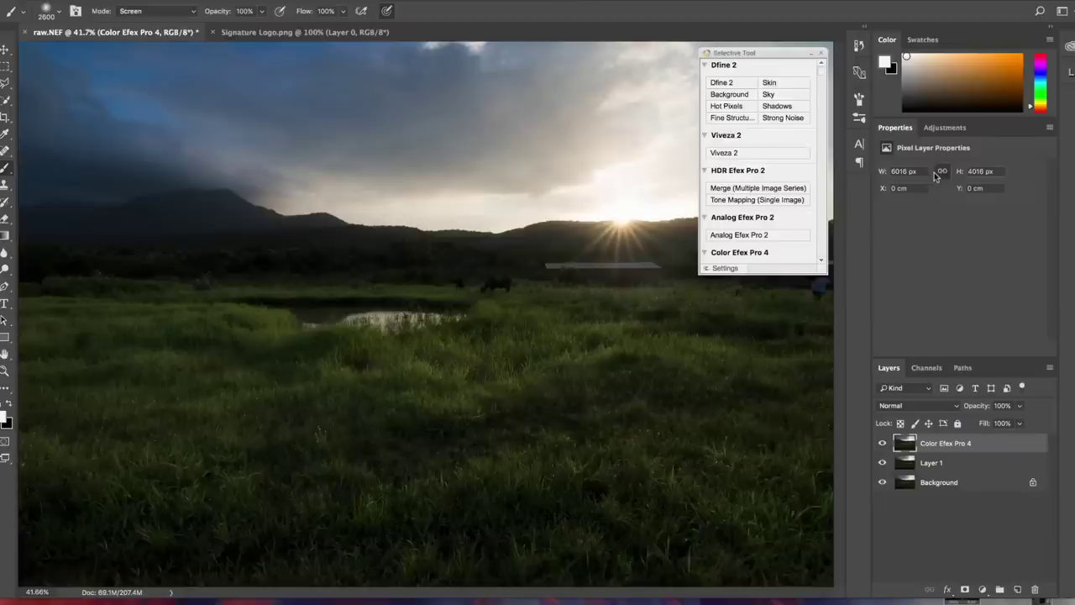
Toggle the Color Efex Pro 4 layer's visibility several times to compare the photo before and after the filters.
{"action": "left_click", "coordinate": [882, 443]}
{"action": "left_click", "coordinate": [882, 443]}
{"action": "left_click", "coordinate": [883, 443]}
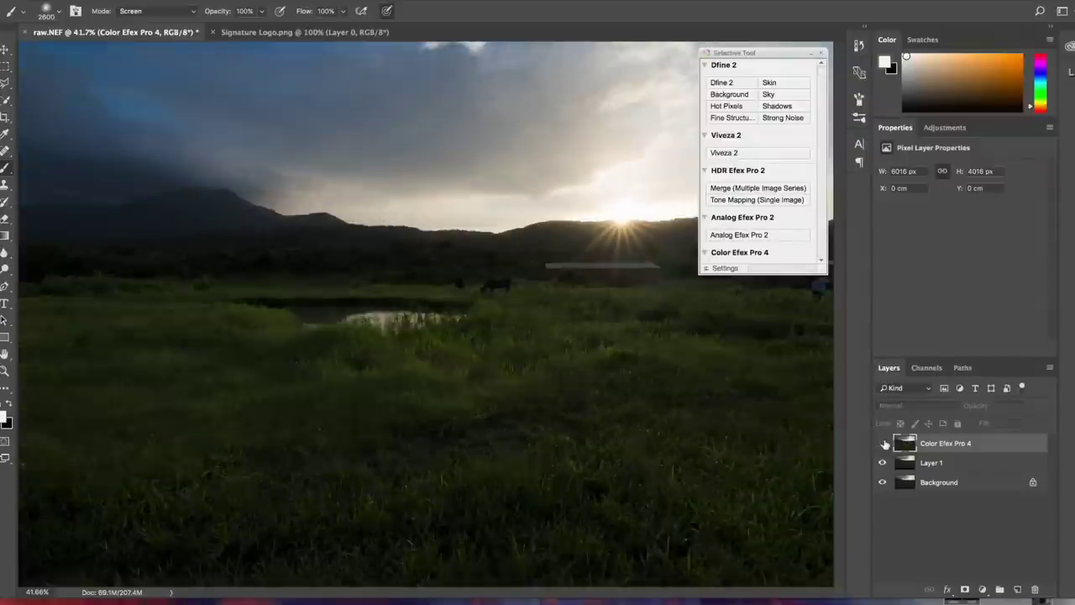
{"action": "left_click", "coordinate": [883, 442]}
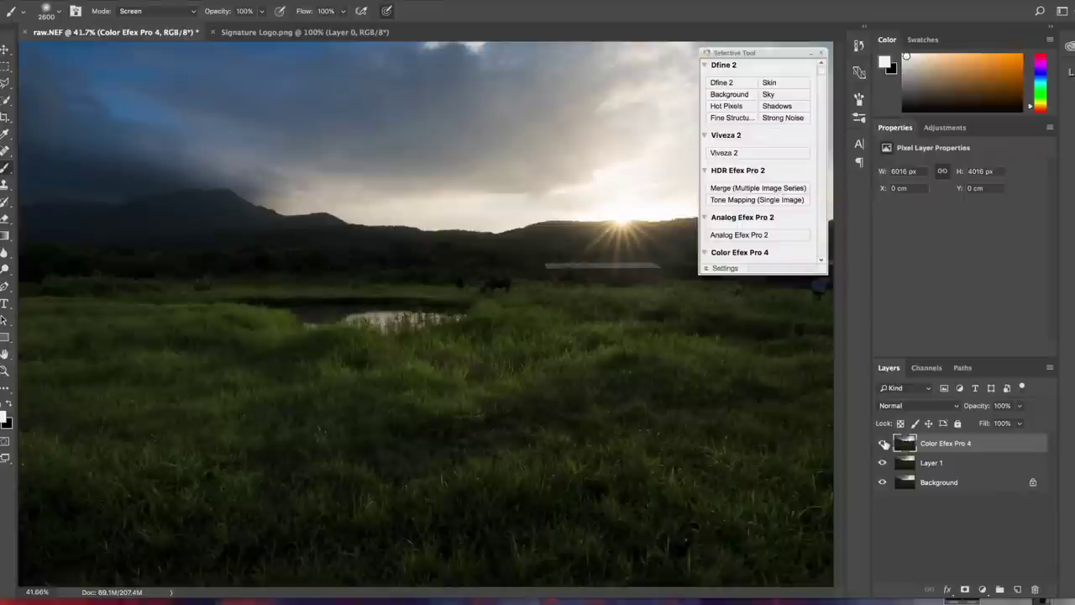
{"action": "left_click", "coordinate": [883, 443]}
{"action": "left_click", "coordinate": [883, 442]}
Switch to Lightroom, glance at the same photo in Capture One, and reset all of the photo's develop settings in Lightroom.
{"action": "key", "text": "super+Tab"}
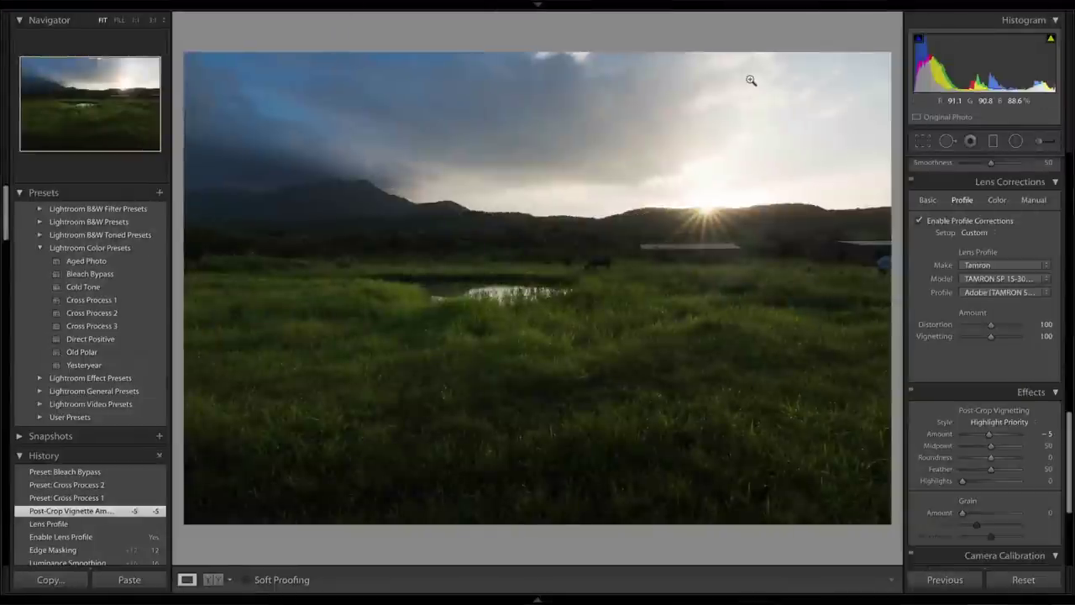
{"action": "key", "text": "ctrl+Left"}
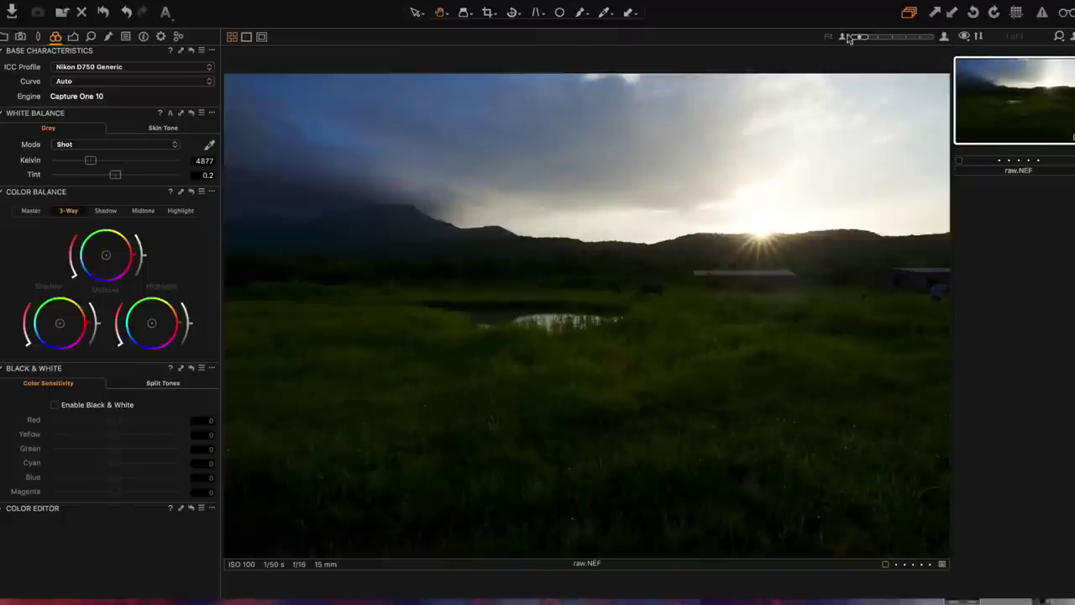
{"action": "left_click", "coordinate": [74, 37]}
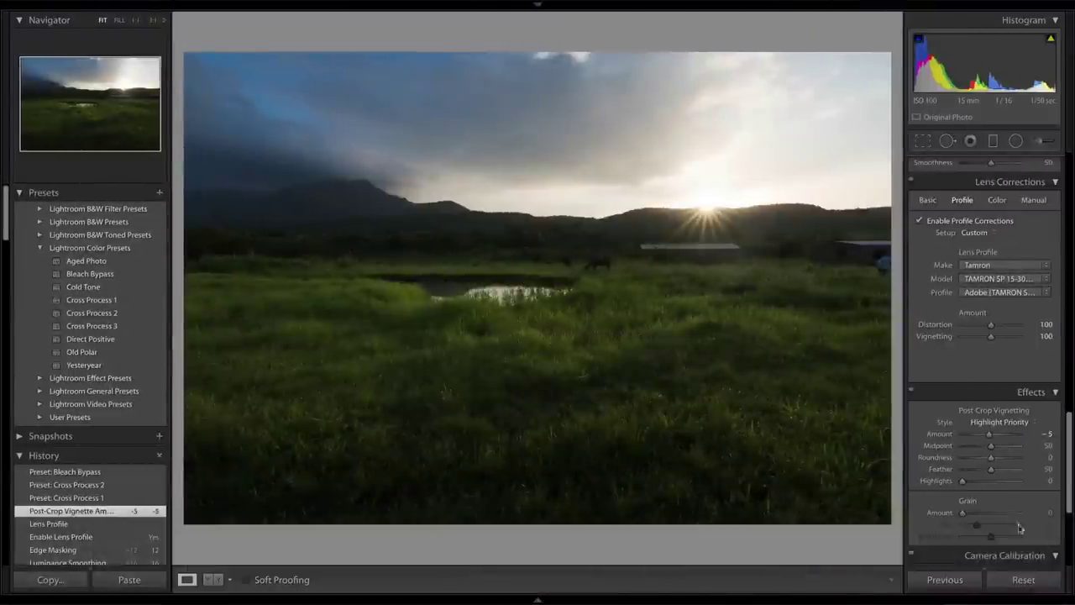
{"action": "left_click", "coordinate": [1006, 579]}
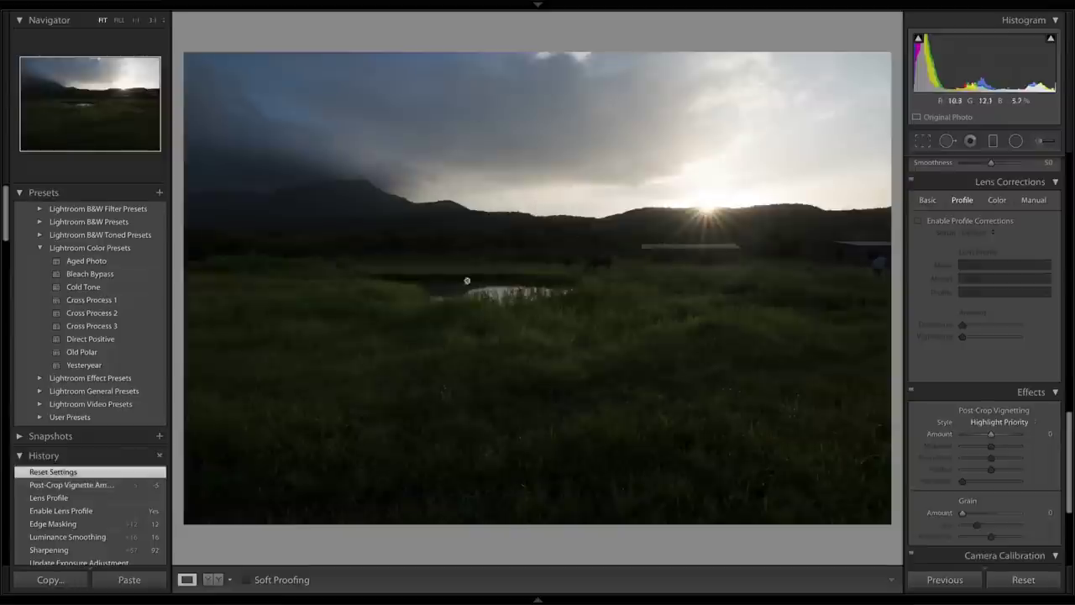
In Capture One, set High Dynamic Range highlight to 43 and shadow to 17, and exposure contrast to 4 and saturation to 8.
{"action": "key", "text": "ctrl+Left"}
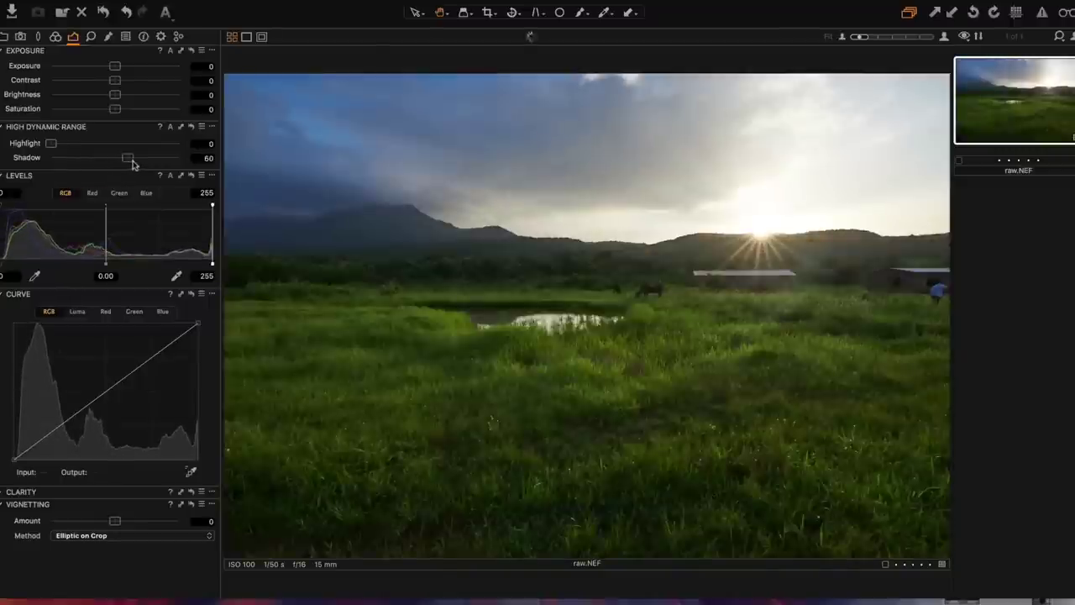
{"action": "left_click_drag", "start_coordinate": [126, 160], "coordinate": [104, 144]}
{"action": "left_click_drag", "start_coordinate": [115, 80], "coordinate": [120, 82]}
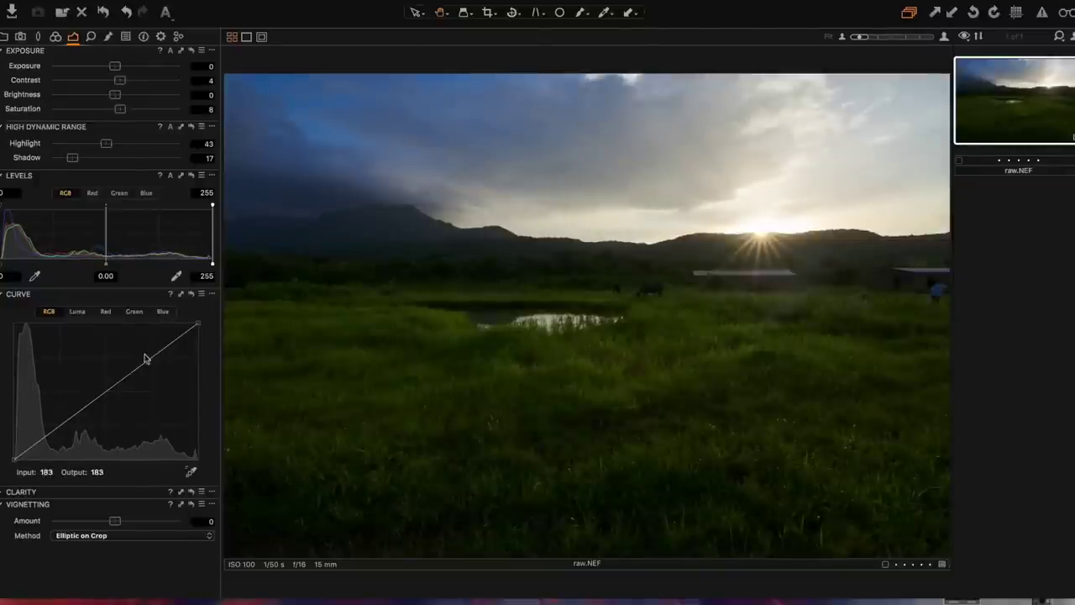
Shape the RGB curve into a gentle S by raising the upper tones slightly and lowering input 64 to output 61.
{"action": "left_click_drag", "start_coordinate": [148, 359], "coordinate": [153, 353]}
{"action": "left_click", "coordinate": [59, 428]}
{"action": "left_click_drag", "start_coordinate": [57, 428], "coordinate": [59, 427]}
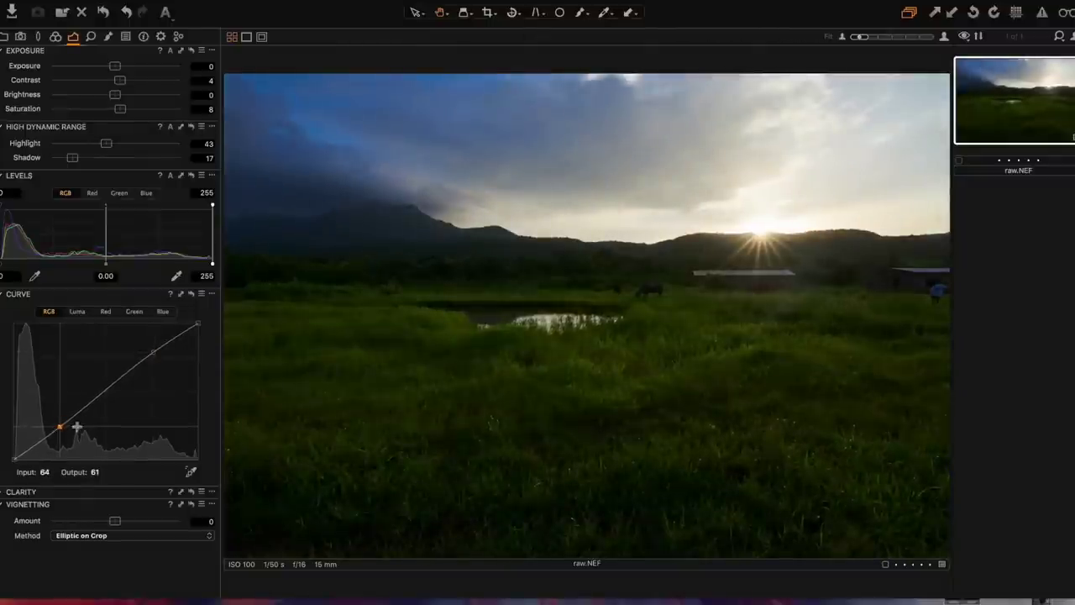
Set the sharpening amount to 322 and halo suppression to 100.
{"action": "left_click", "coordinate": [92, 37]}
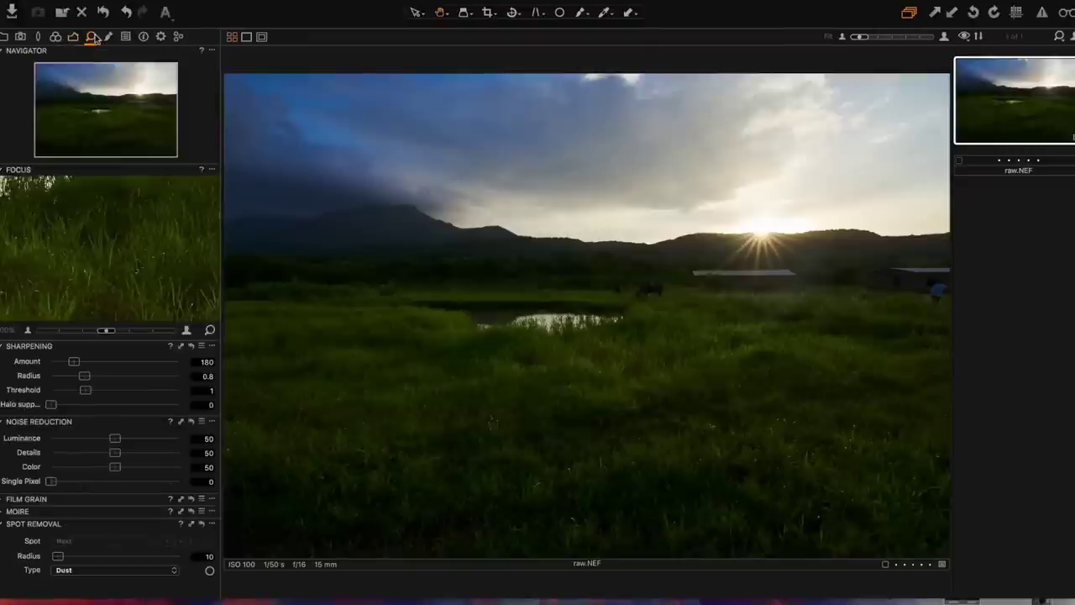
{"action": "left_click_drag", "start_coordinate": [108, 362], "coordinate": [93, 363]}
{"action": "left_click_drag", "start_coordinate": [52, 405], "coordinate": [180, 410]}
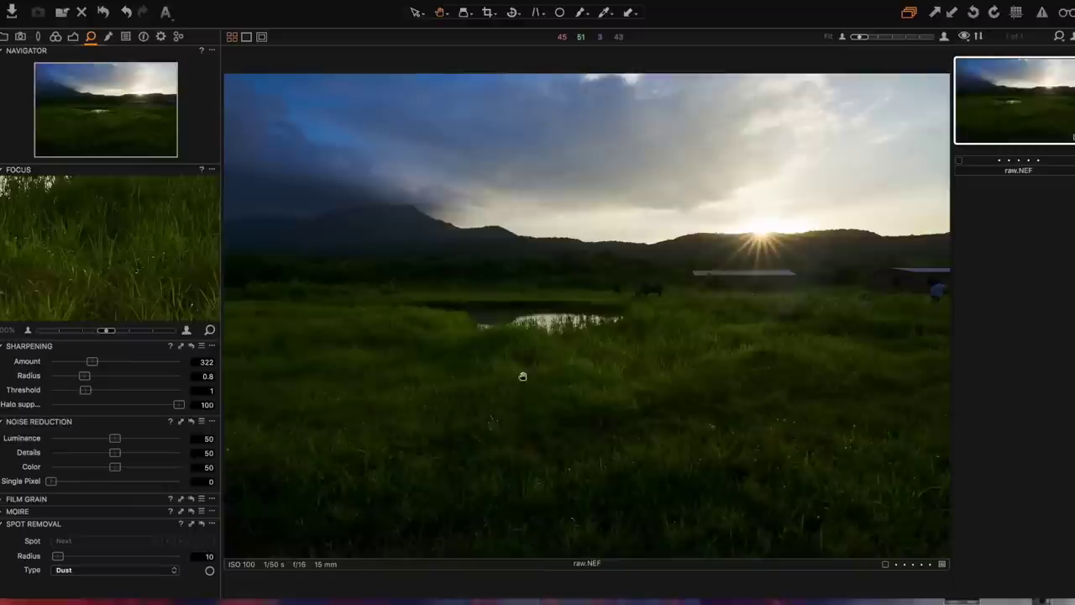
In the 3-Way color balance, try a yellow highlight tint, reset it, and shift the midtones fully toward red.
{"action": "key", "text": "super+alt+4"}
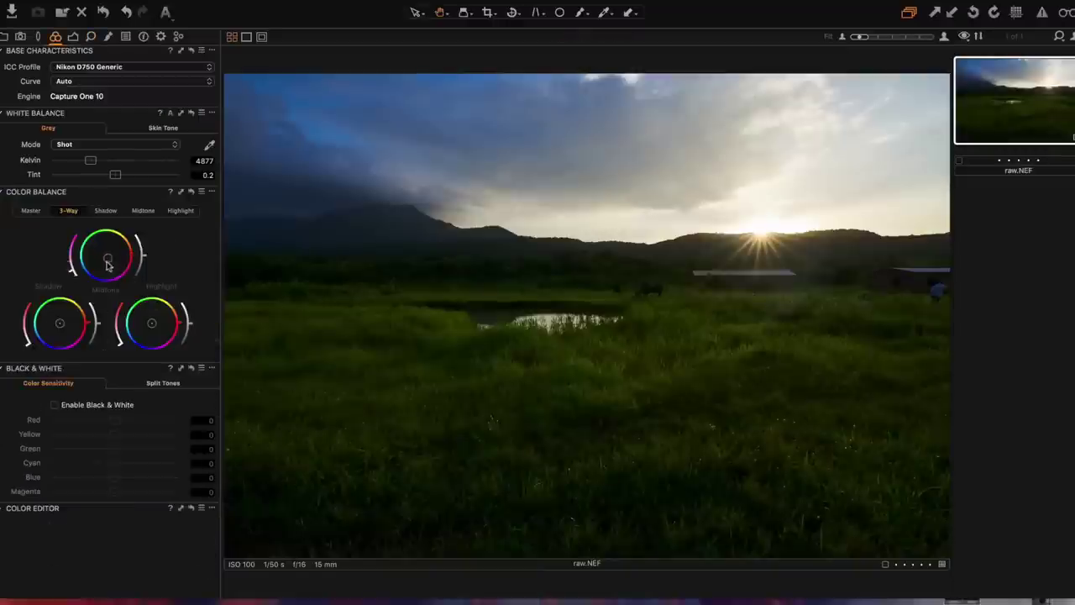
{"action": "left_click_drag", "start_coordinate": [147, 325], "coordinate": [160, 310]}
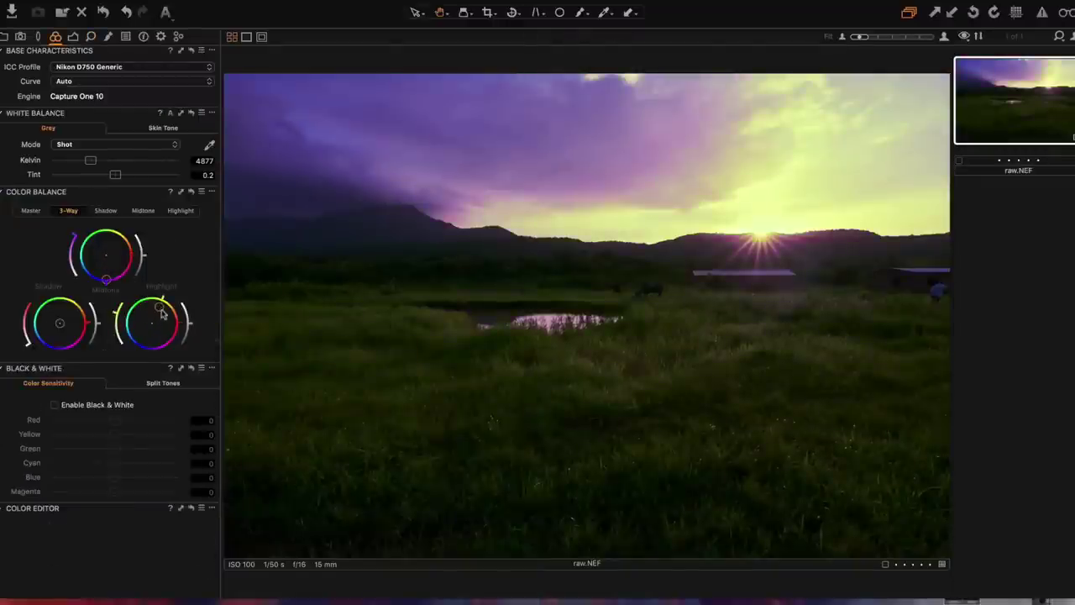
{"action": "double_click", "coordinate": [162, 313]}
{"action": "left_click_drag", "start_coordinate": [105, 280], "coordinate": [130, 254]}
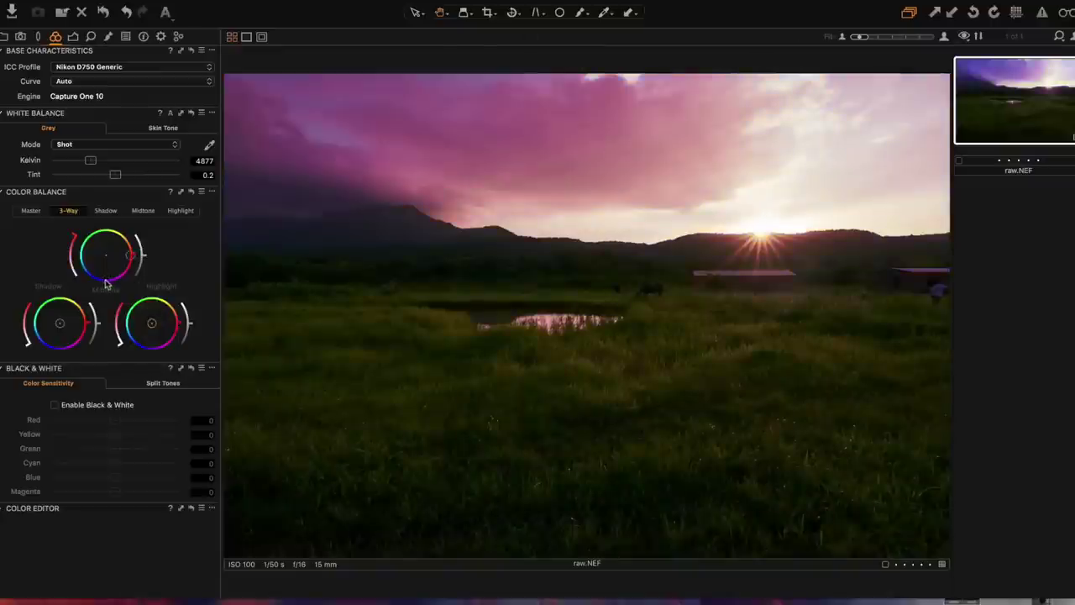
Look through the separate Master, Shadow and Highlight color balance wheels and open the exposure adjustments.
{"action": "left_click", "coordinate": [32, 211]}
{"action": "left_click", "coordinate": [107, 211]}
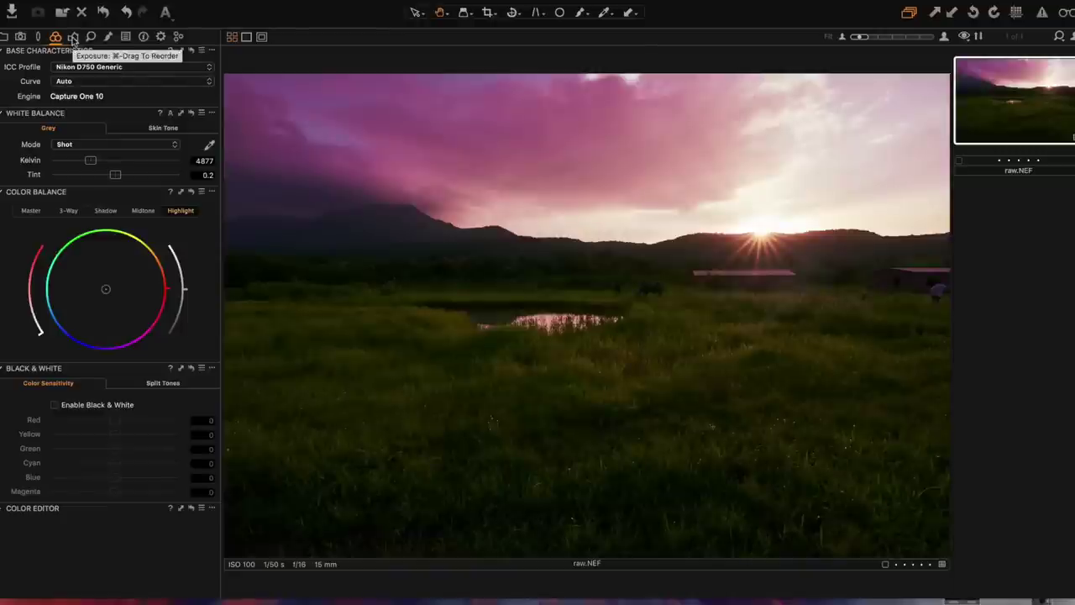
{"action": "left_click", "coordinate": [73, 37]}
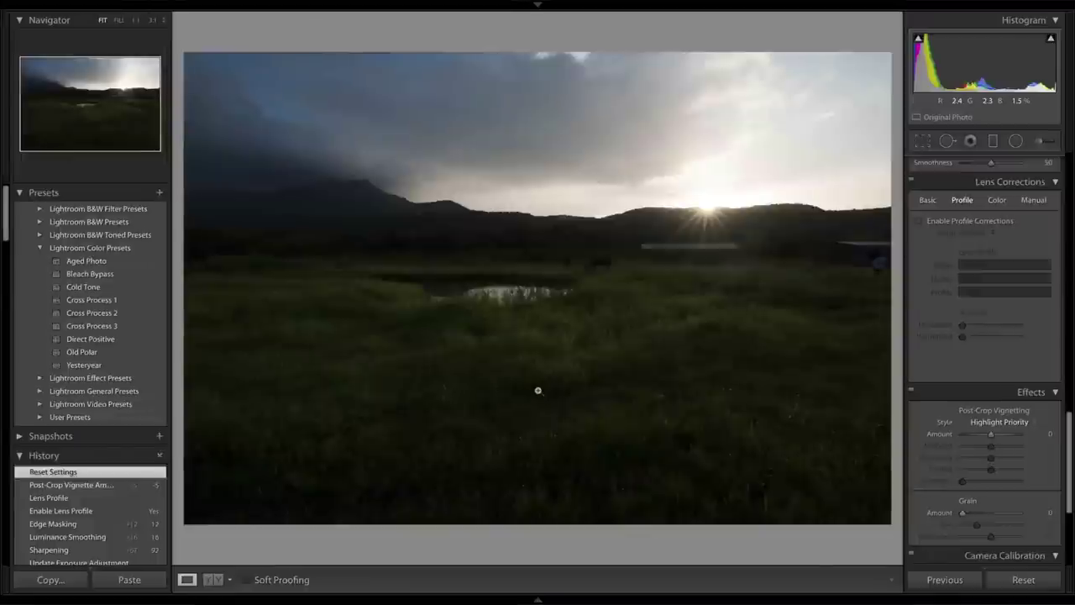
Switch to Luminar and set the Tone filter's highlights to -59, shadows to 48 and contrast to 8.
{"action": "scroll", "coordinate": [1032, 216], "scroll_direction": "up", "scroll_amount": 10}
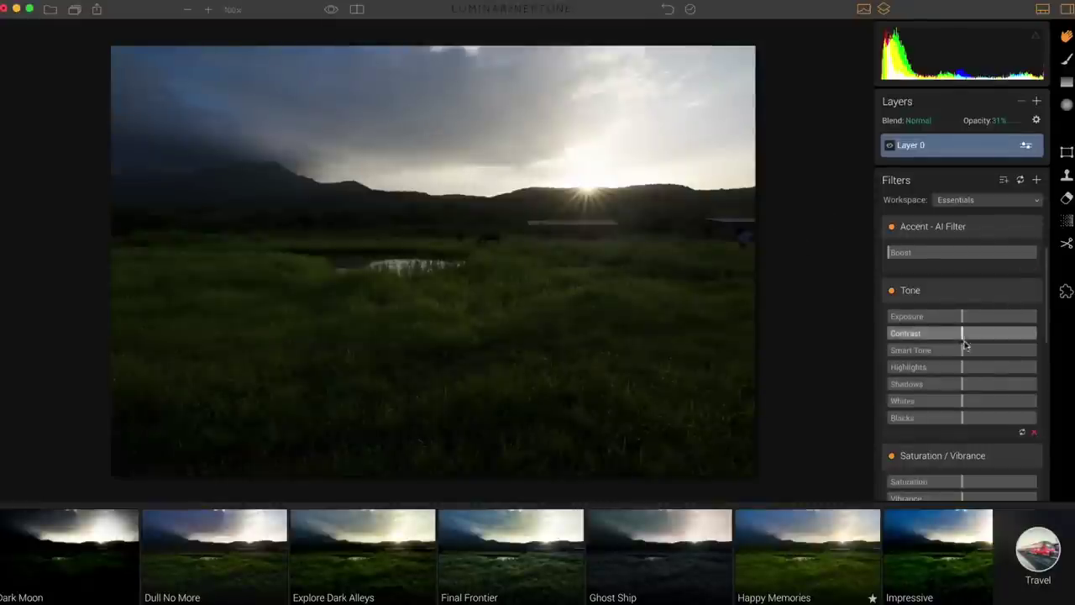
{"action": "scroll", "coordinate": [970, 352], "scroll_direction": "down", "scroll_amount": 5}
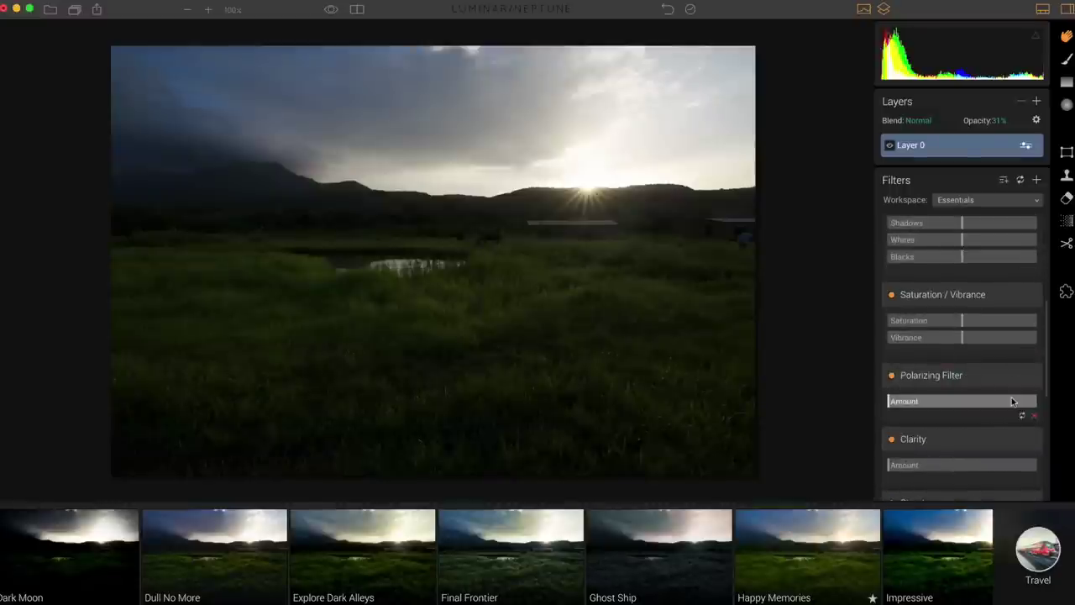
{"action": "scroll", "coordinate": [995, 403], "scroll_direction": "up", "scroll_amount": 7}
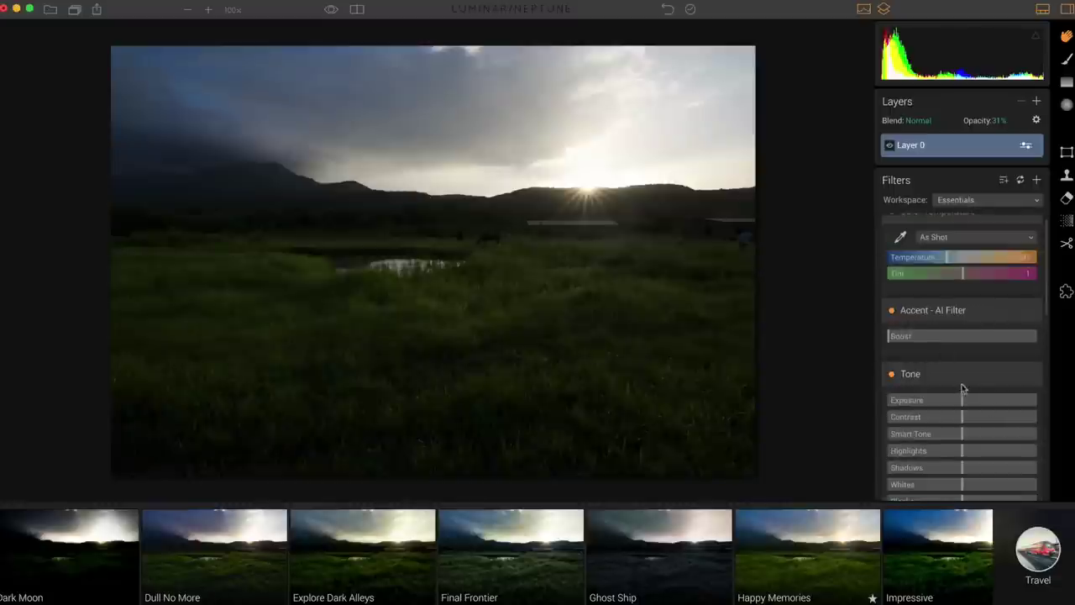
{"action": "scroll", "coordinate": [925, 402], "scroll_direction": "down", "scroll_amount": 3}
{"action": "left_click_drag", "start_coordinate": [960, 336], "coordinate": [920, 336]}
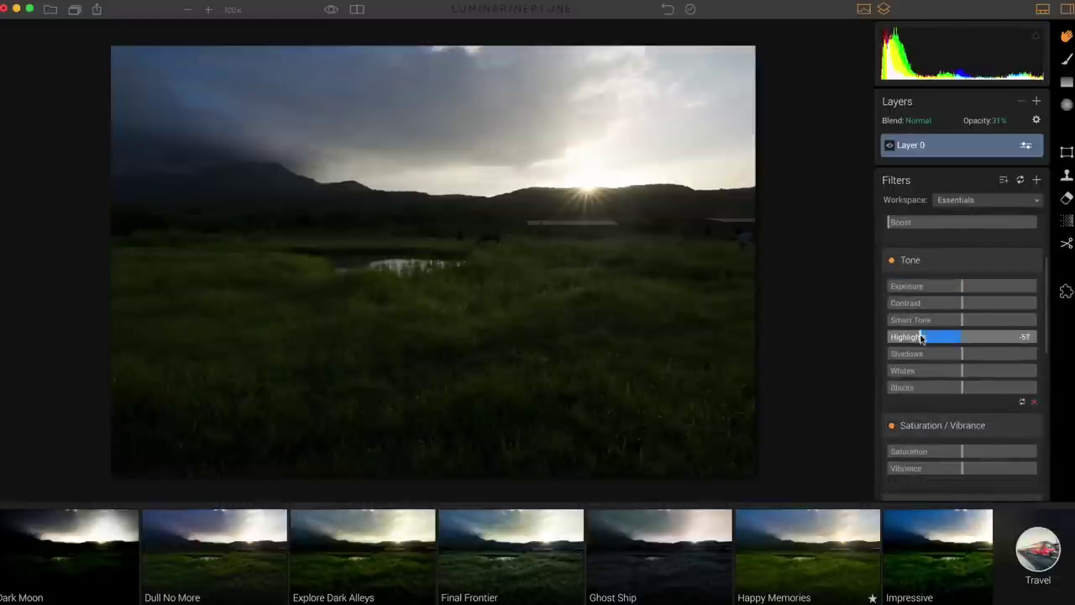
{"action": "left_click_drag", "start_coordinate": [970, 361], "coordinate": [999, 354]}
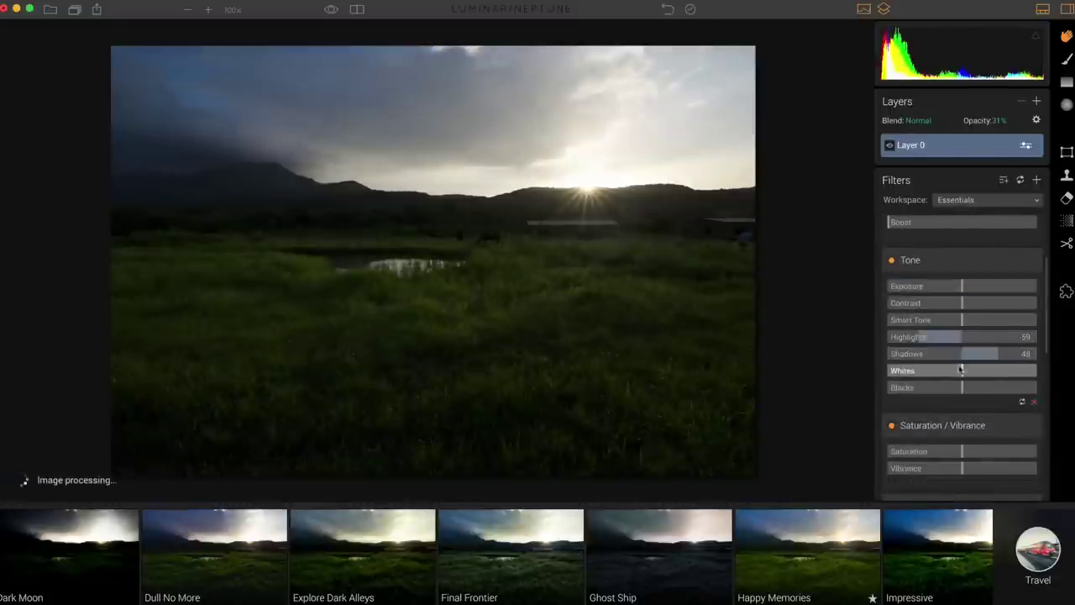
{"action": "left_click_drag", "start_coordinate": [965, 304], "coordinate": [969, 304]}
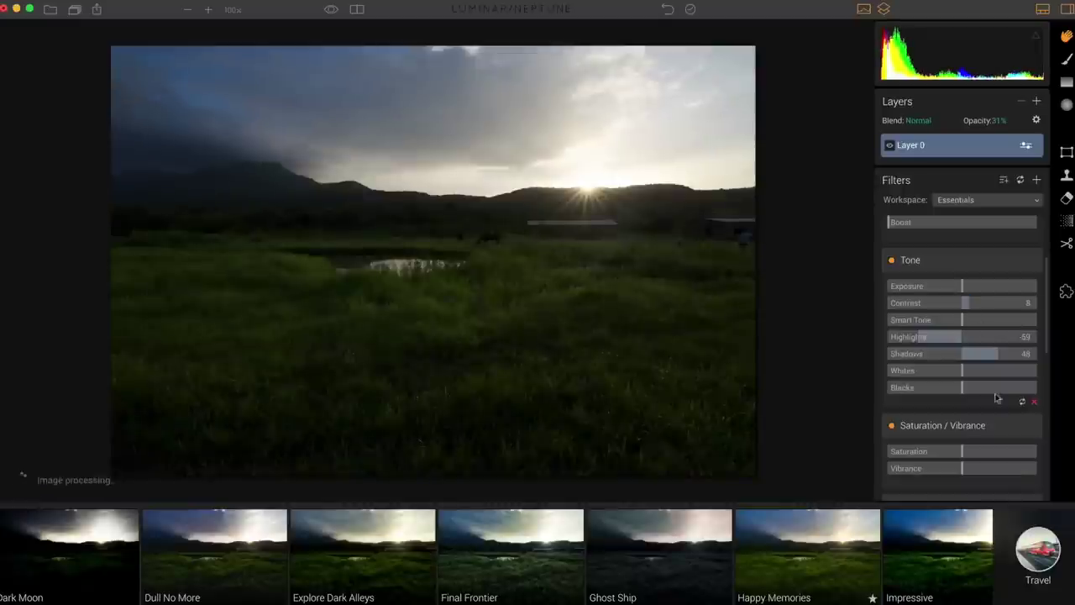
Set saturation to 10 and vibrance to 19, and raise the Accent - AI Filter boost to 11.
{"action": "left_click_drag", "start_coordinate": [963, 453], "coordinate": [981, 476]}
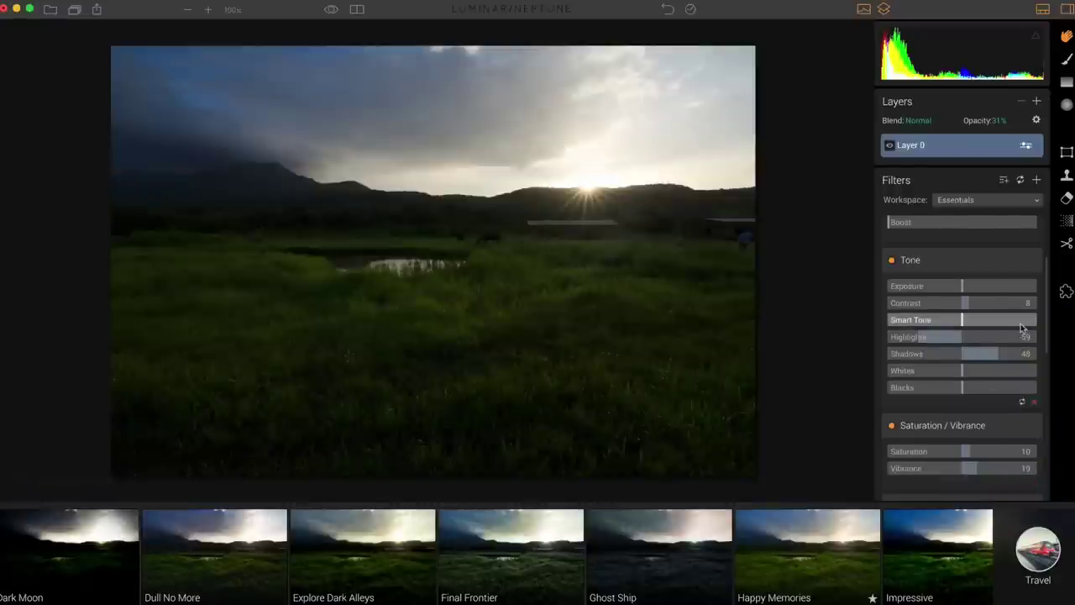
{"action": "scroll", "coordinate": [1015, 316], "scroll_direction": "up", "scroll_amount": 3}
{"action": "left_click_drag", "start_coordinate": [890, 334], "coordinate": [906, 337]}
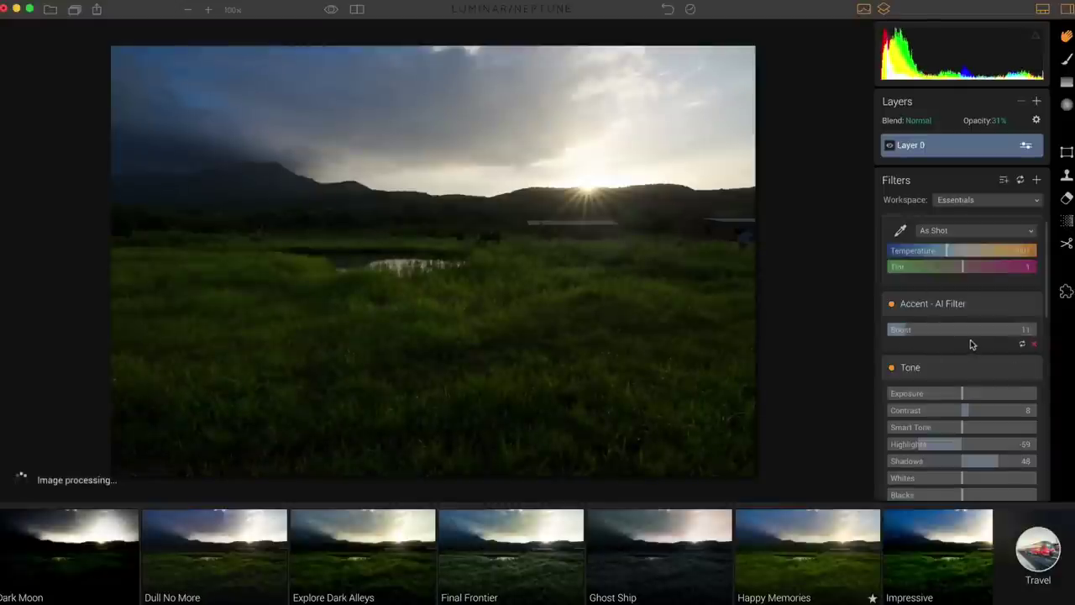
Set the Clarity filter's amount to 7 and look over the Structure and Vignette filters.
{"action": "scroll", "coordinate": [972, 349], "scroll_direction": "down", "scroll_amount": 5}
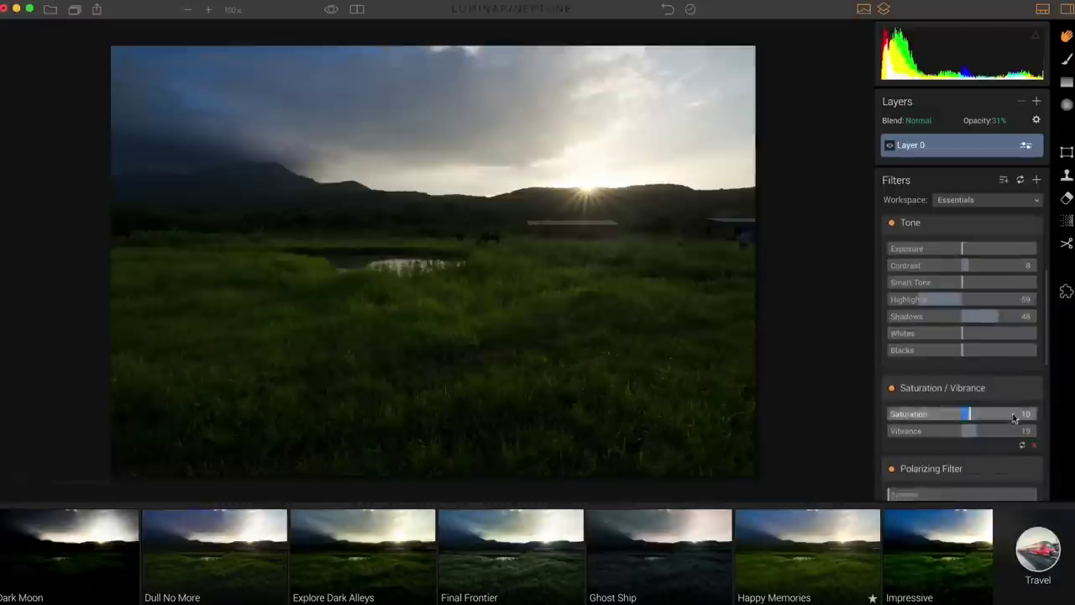
{"action": "scroll", "coordinate": [1013, 418], "scroll_direction": "down", "scroll_amount": 1}
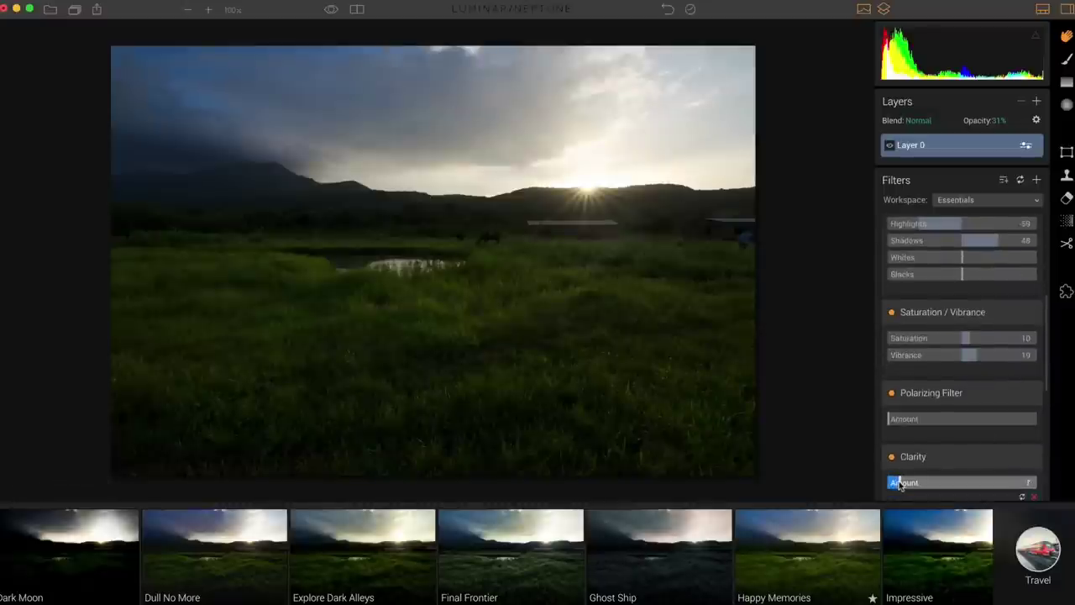
{"action": "scroll", "coordinate": [941, 426], "scroll_direction": "down", "scroll_amount": 5}
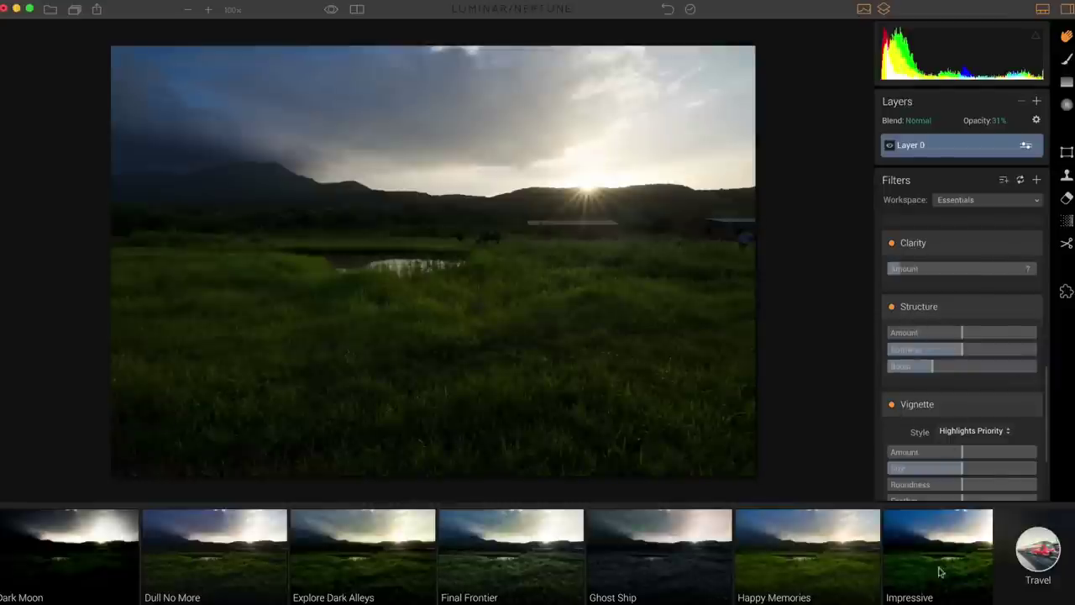
Switch the presets from Travel to the Basic collection and apply the Sky Enhancer preset.
{"action": "left_click", "coordinate": [1027, 557]}
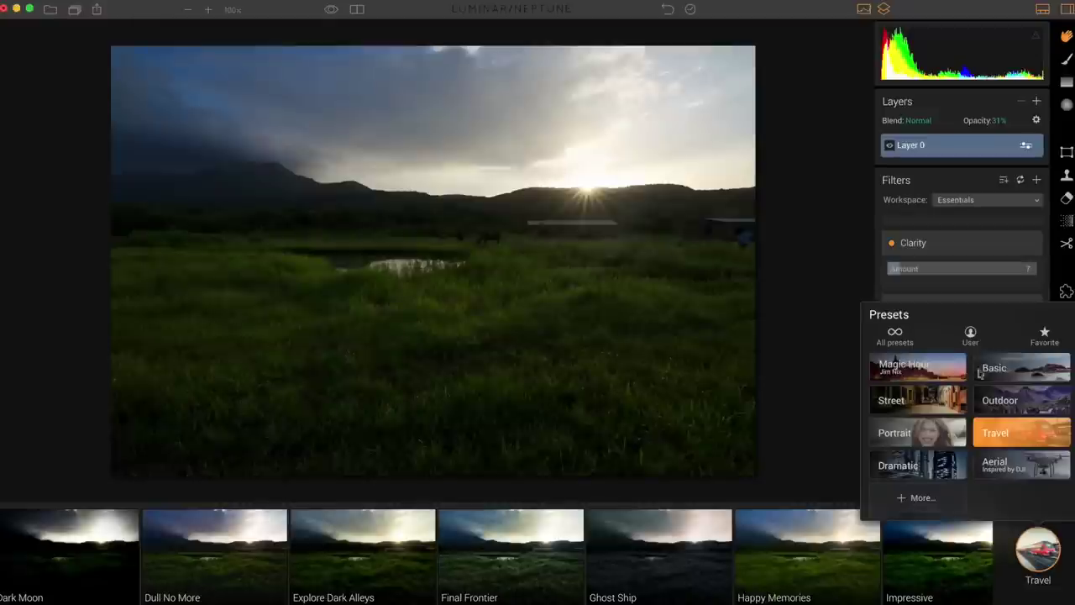
{"action": "left_click", "coordinate": [1024, 373]}
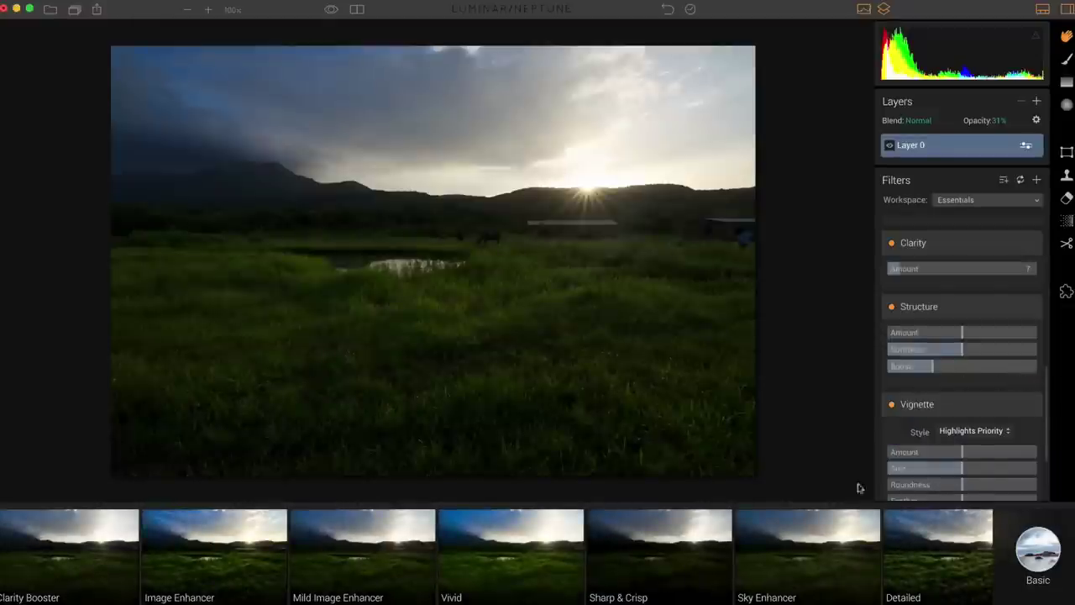
{"action": "left_click", "coordinate": [831, 534]}
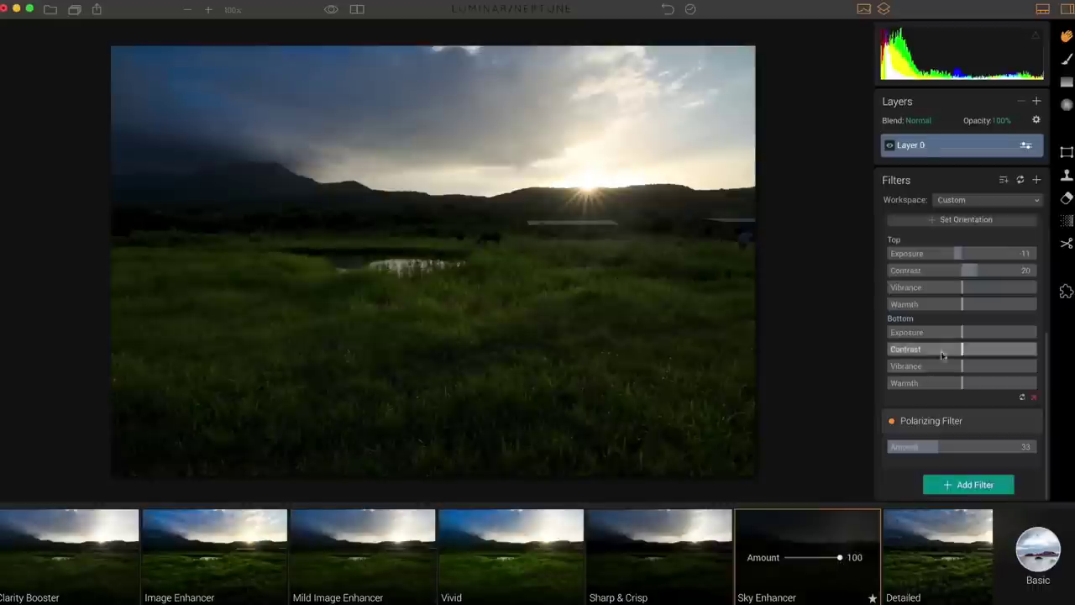
Try a vibrance of 15 on the top adjustment, reset it, and reduce the Sky Enhancer preset's amount to 25.
{"action": "mouse_move", "coordinate": [963, 288]}
{"action": "left_mouse_down"}
{"action": "mouse_move", "coordinate": [986, 288]}
{"action": "mouse_move", "coordinate": [974, 290]}
{"action": "left_mouse_up"}
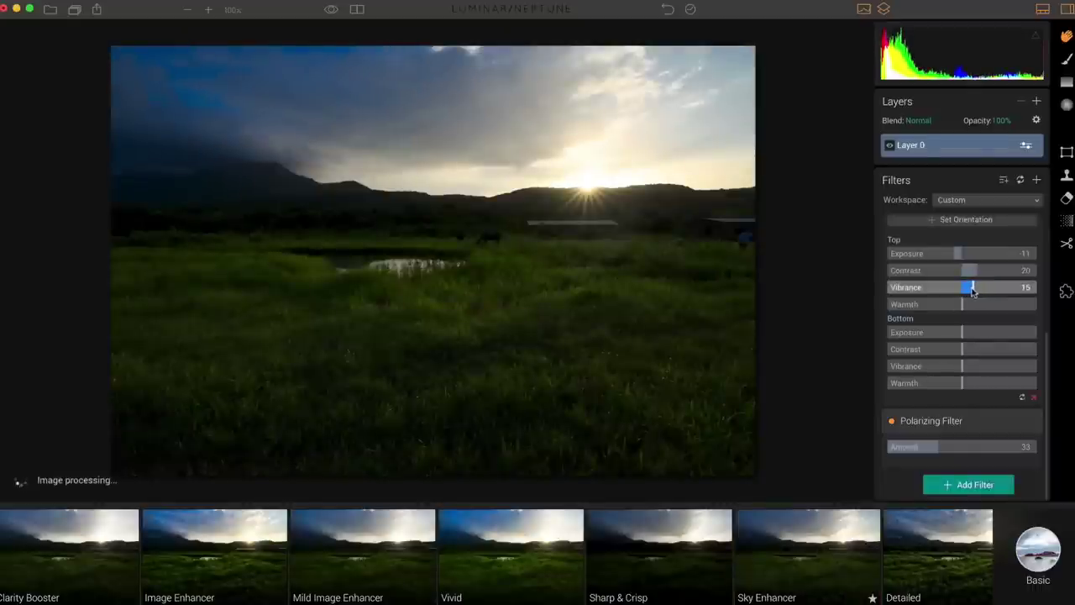
{"action": "double_click", "coordinate": [973, 290]}
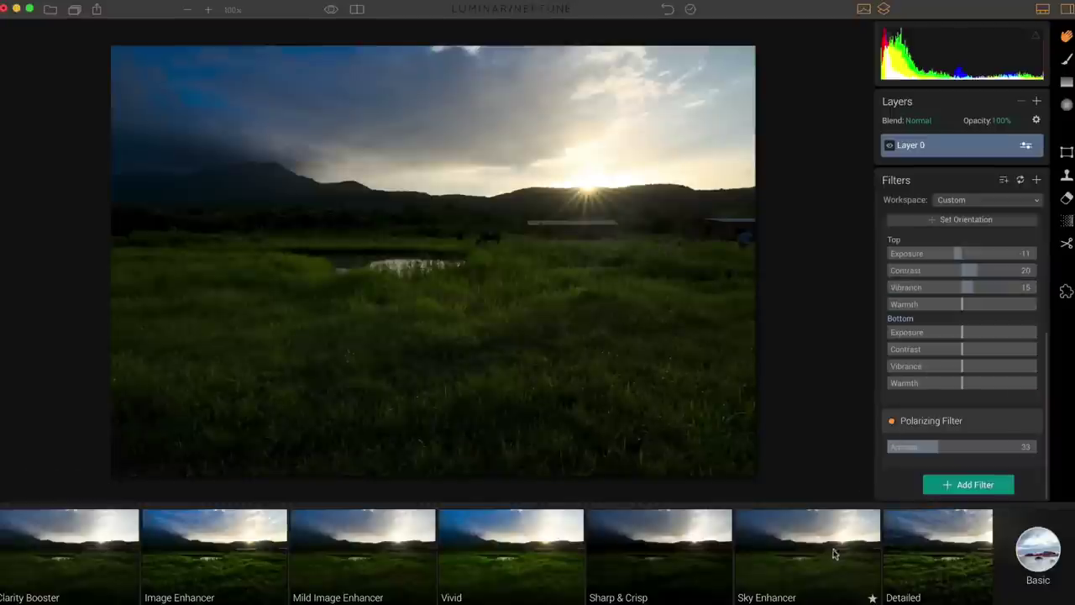
{"action": "mouse_move", "coordinate": [834, 563]}
{"action": "left_click_drag", "start_coordinate": [837, 563], "coordinate": [797, 563]}
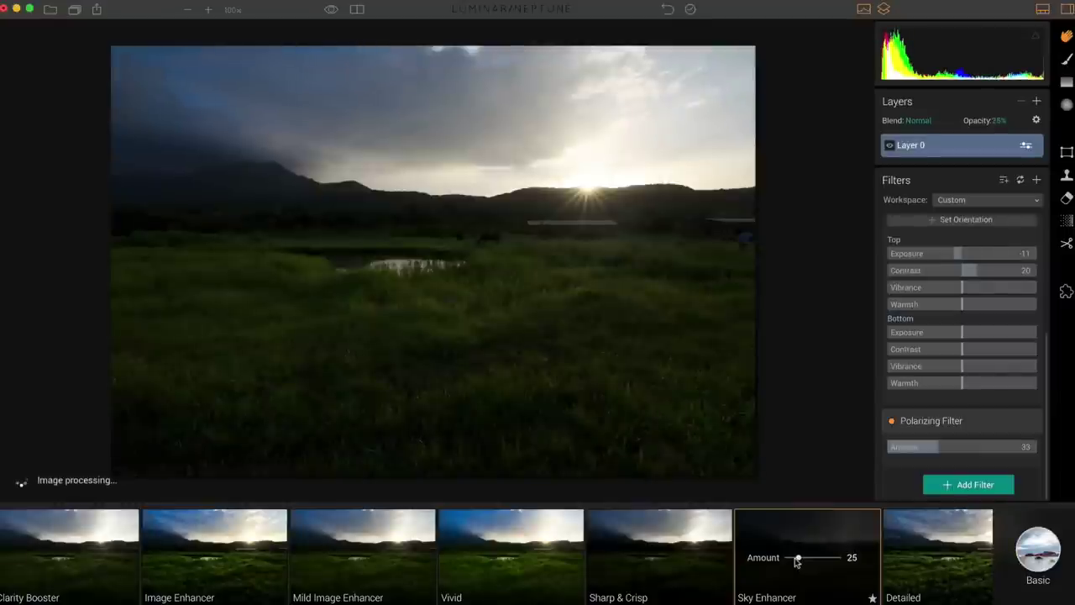